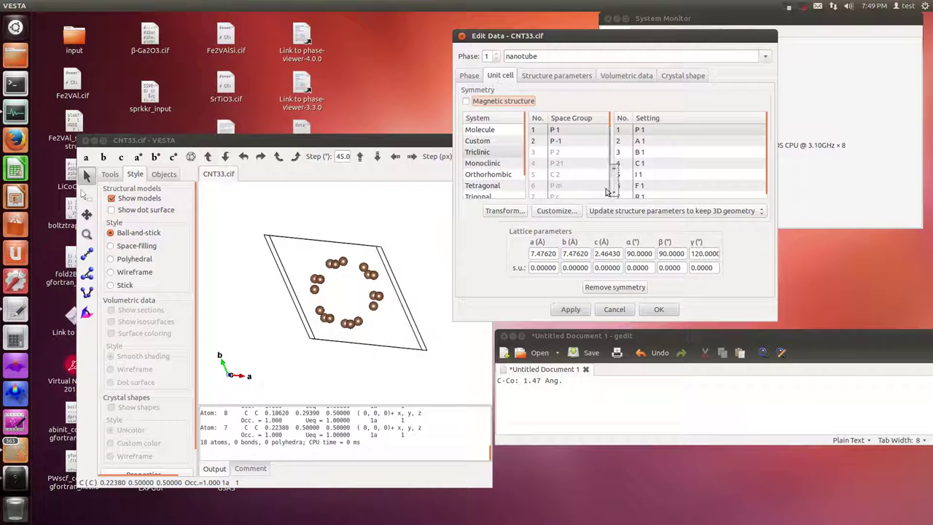
Copy the unit cell's lattice parameters a, b and c (7.47620 7.47620 2.46430) into the open text note
drag(555, 252, 528, 254)
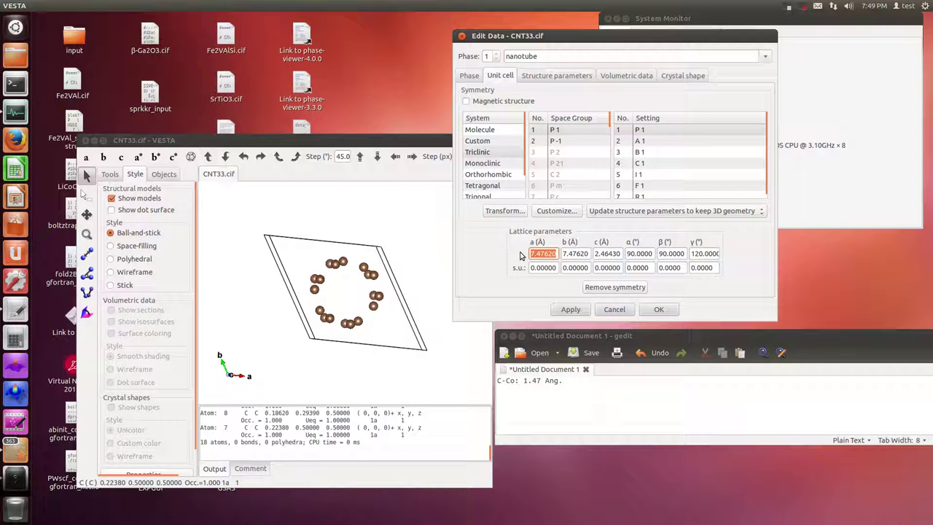
key(ctrl+c)
click(607, 395)
key(ctrl+v)
key(ctrl+v)
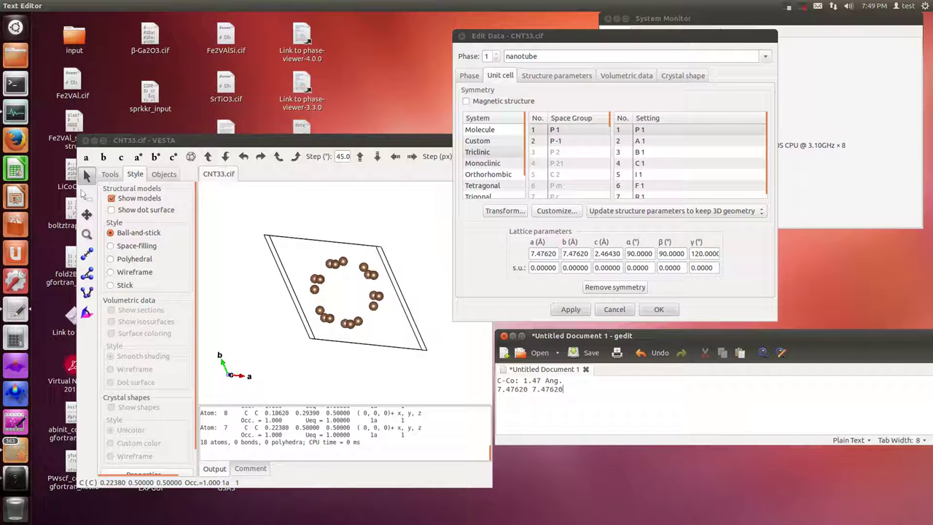
drag(621, 254, 592, 252)
click(640, 382)
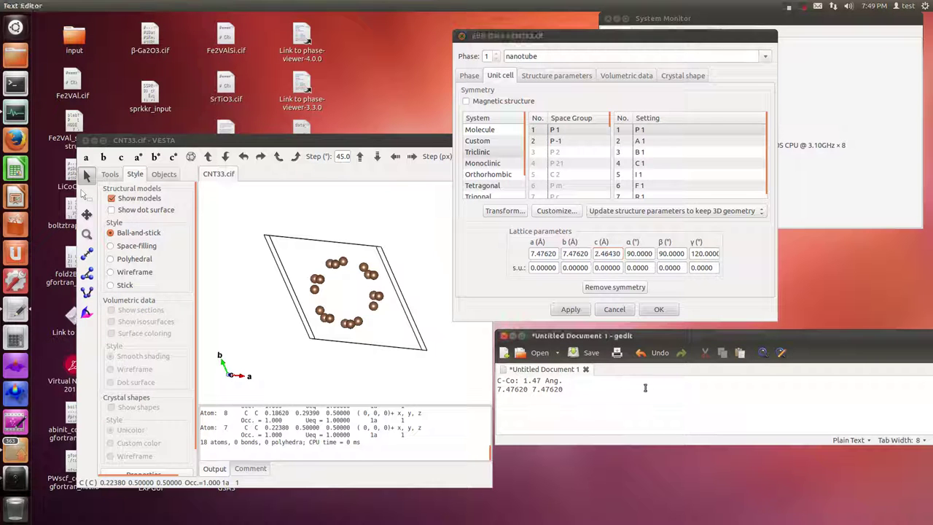
click(645, 388)
key(ctrl+v)
Show the atom list's coordinates, then calculate 7.47620*0.2238 in the Calculator
click(569, 76)
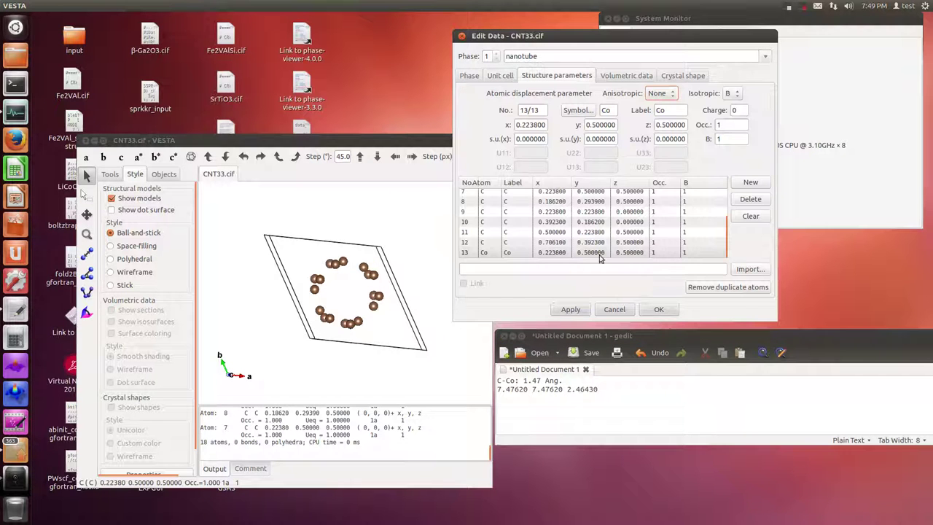
click(564, 253)
click(668, 408)
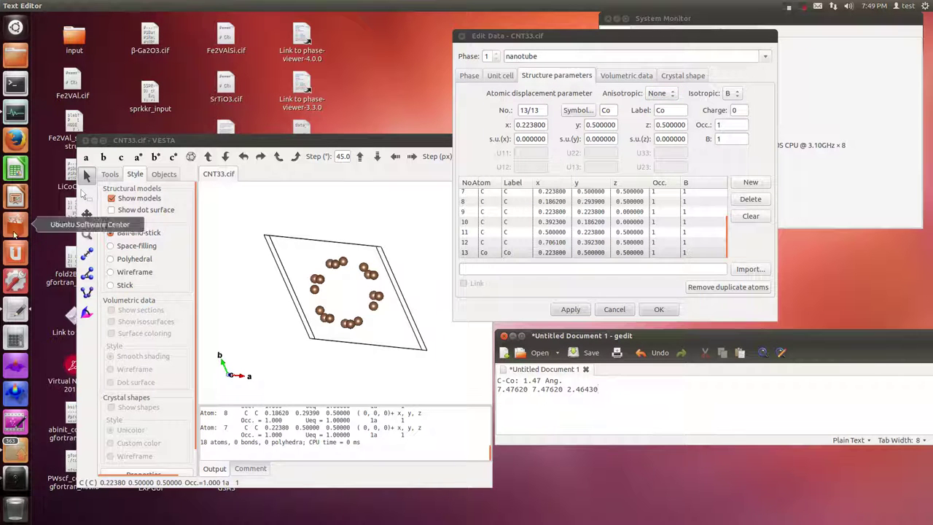
right_click(14, 336)
click(55, 337)
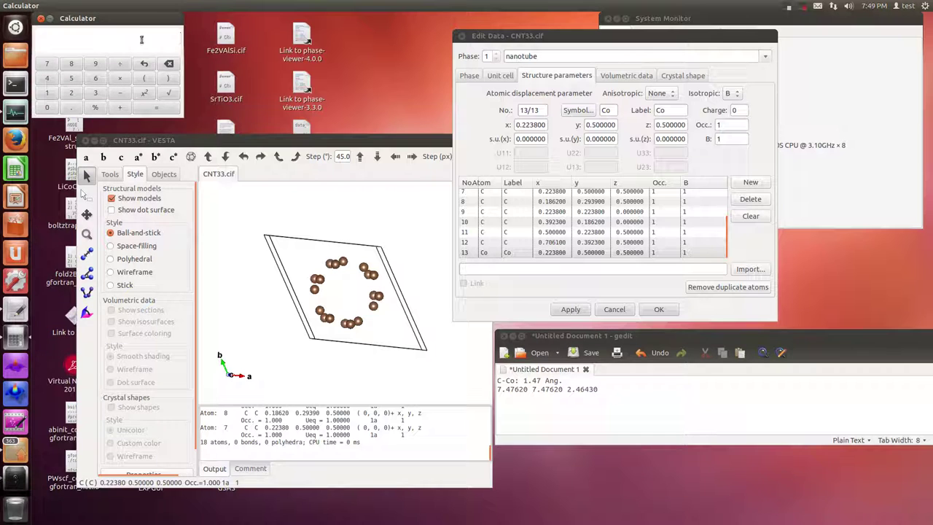
drag(142, 23, 360, 124)
text(7)
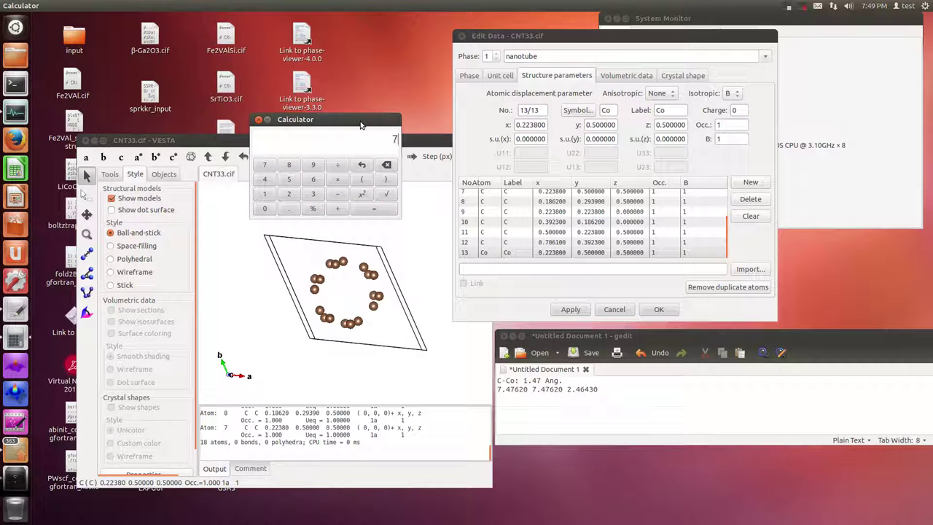
text(.47620*0.2238)
key(Return)
Set the Co atom's x coordinate to 0.423800, apply it and inspect the atom's position inside the nanotube
click(549, 253)
click(549, 253)
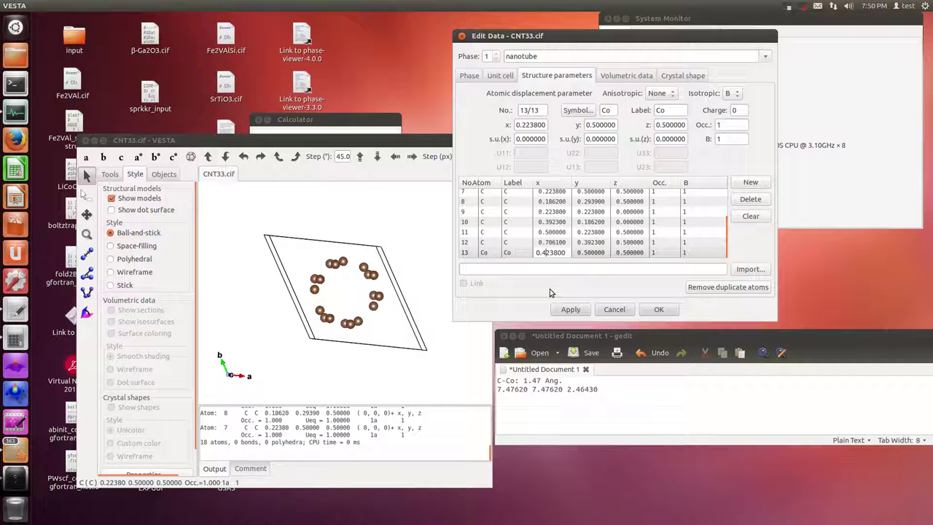
text(4)
key(Return)
click(571, 309)
drag(284, 324, 346, 252)
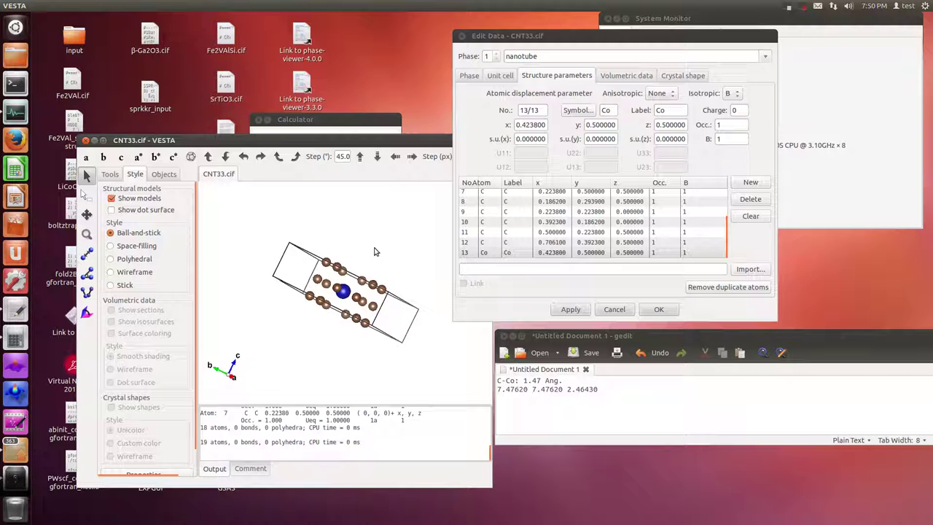
drag(384, 253, 326, 351)
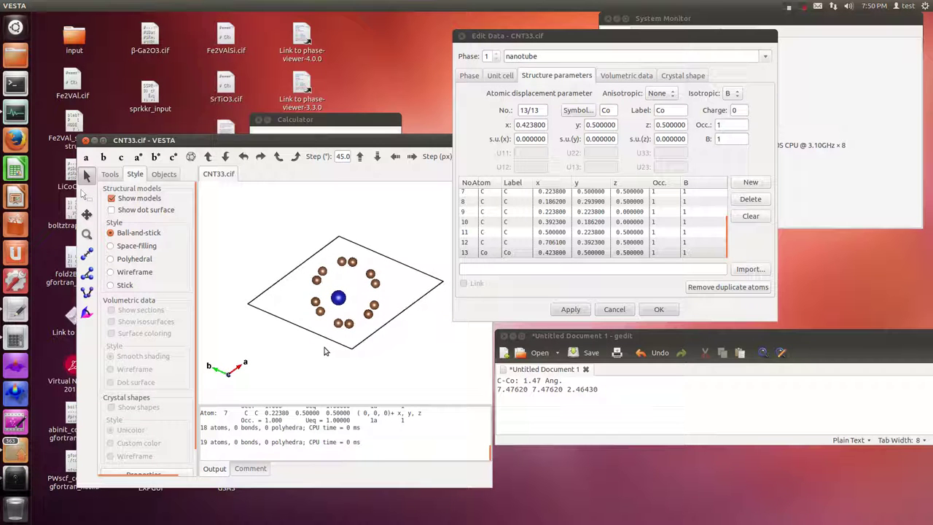
drag(252, 303, 306, 363)
drag(426, 288, 417, 303)
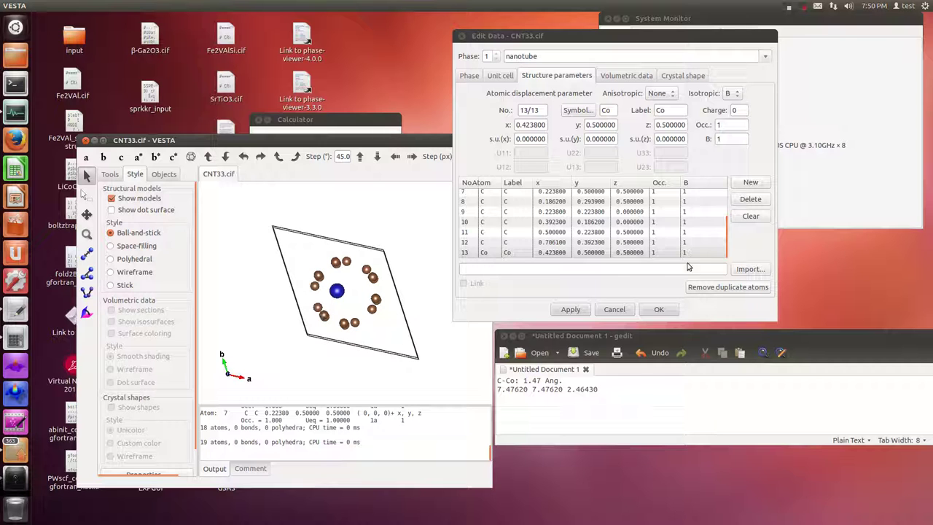
Set the Co atom's y coordinate to 0.550000 and apply the change
click(589, 252)
text(5)
key(Return)
click(583, 309)
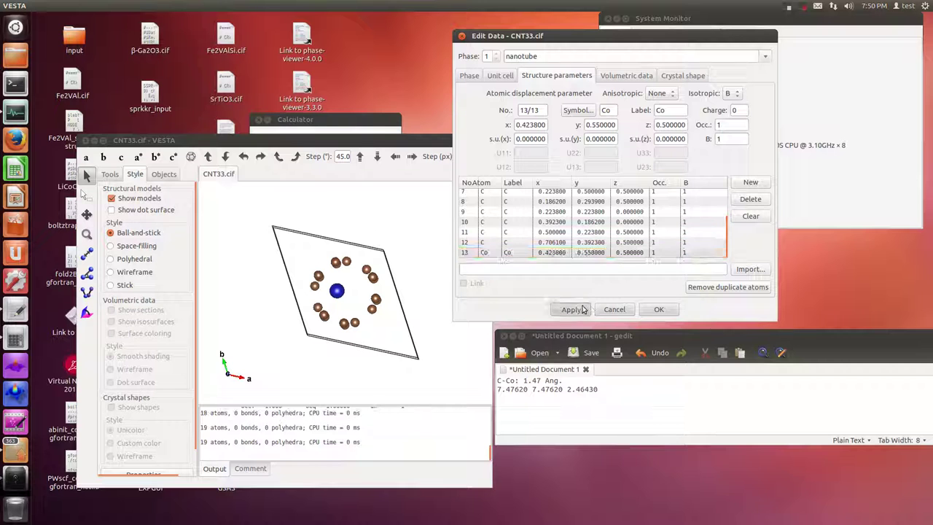
Change the Co atom's y coordinate to 0.450000 and apply the change
click(589, 253)
click(589, 253)
click(585, 253)
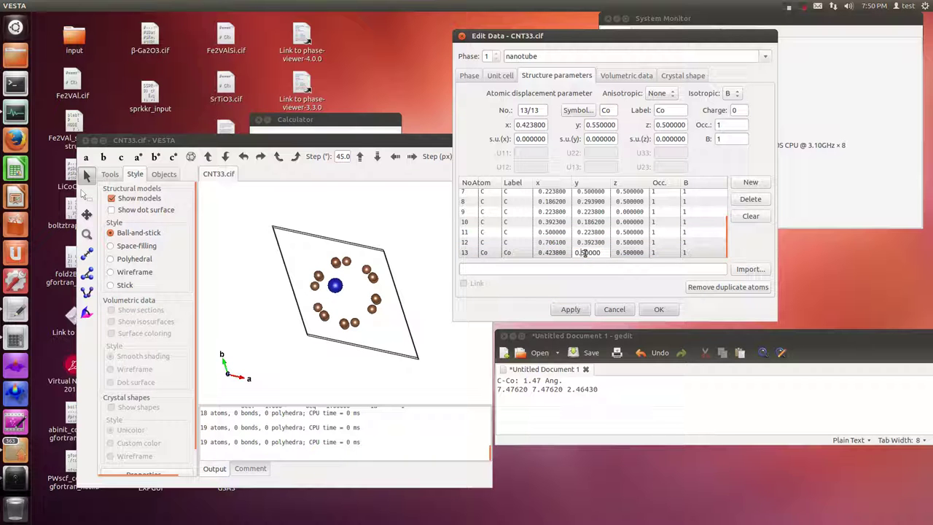
key(BackSpace)
text(4)
key(Return)
click(570, 308)
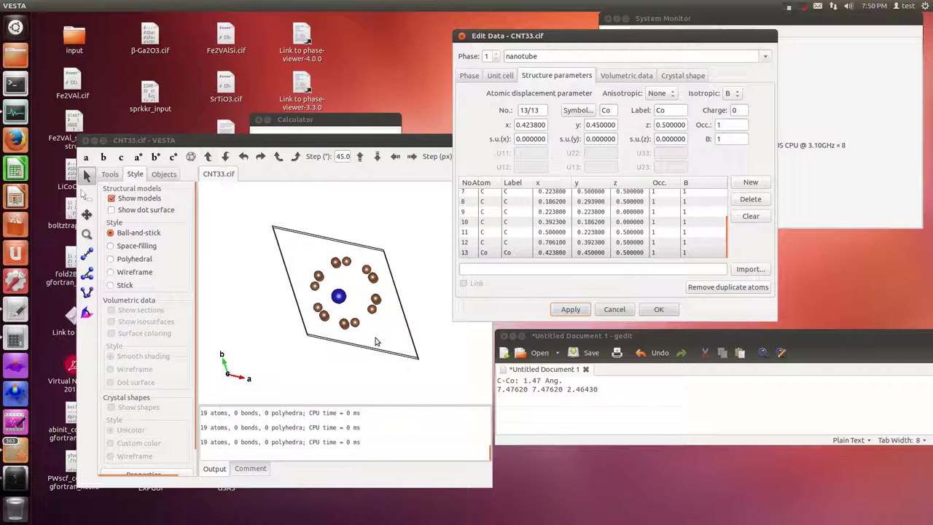
Set the Co atom's y coordinate to 0.480000, apply it and accept the structure edits
click(589, 252)
click(591, 253)
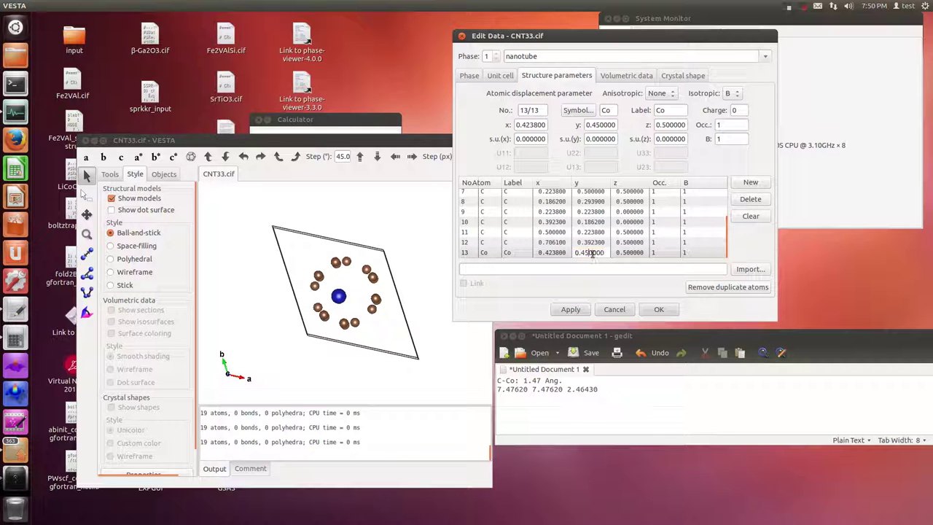
text(8)
key(Return)
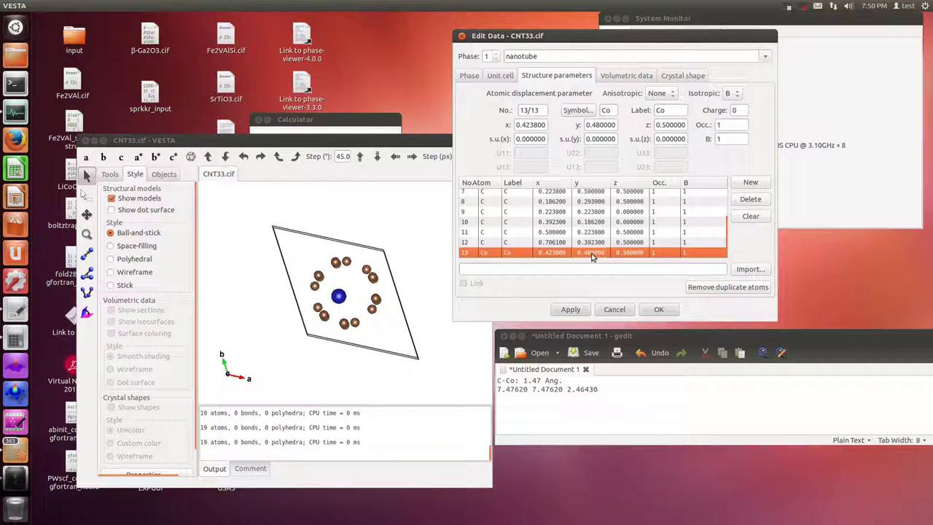
click(583, 308)
drag(380, 307, 380, 288)
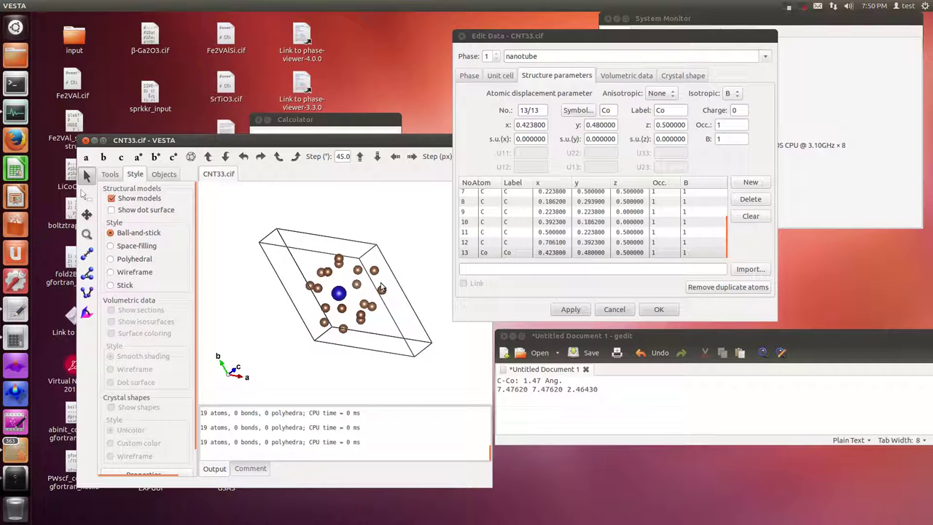
click(660, 312)
Export the structure to the Desktop as a CIF file named CNT33_inner_Co
click(58, 5)
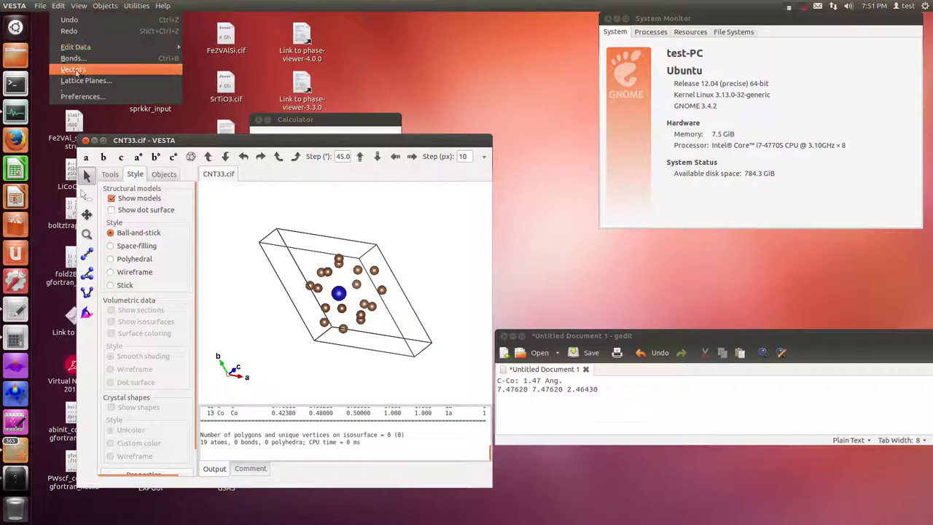
mouse_move(89, 53)
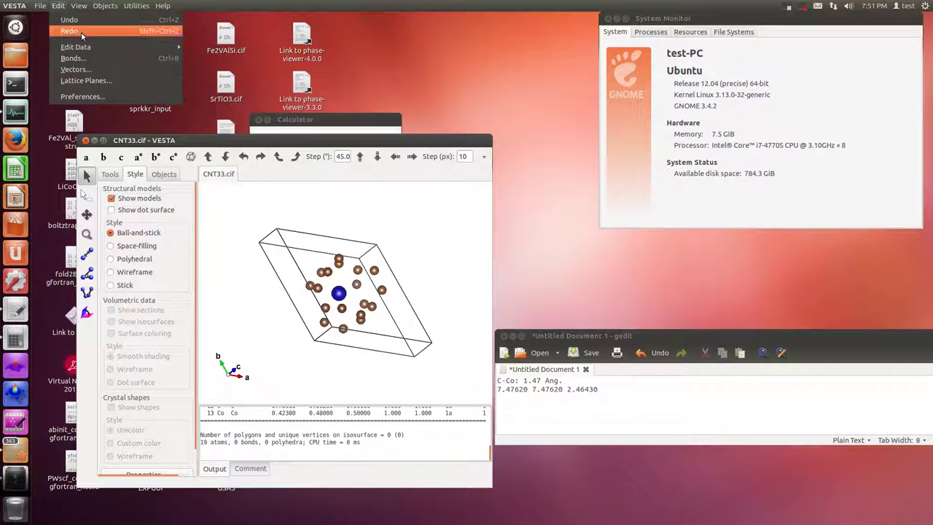
mouse_move(40, 6)
click(57, 100)
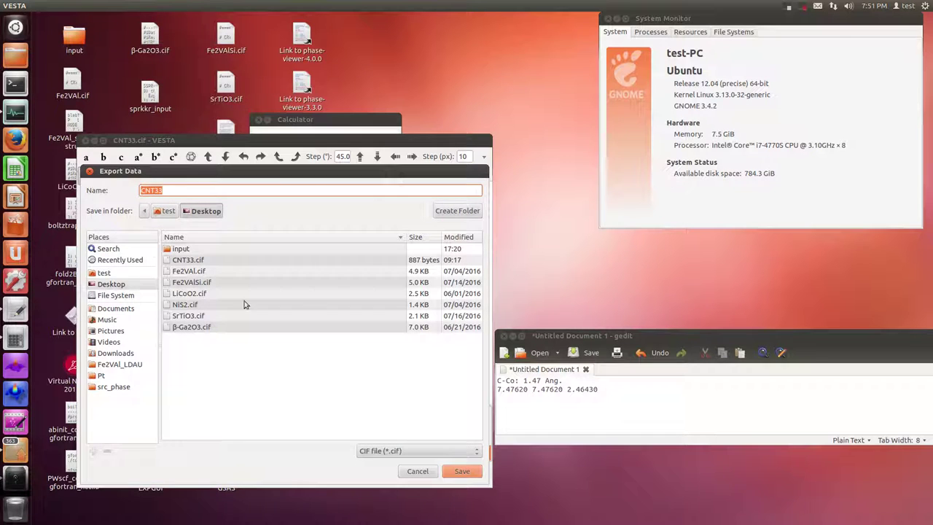
click(169, 190)
text(_inner_Co)
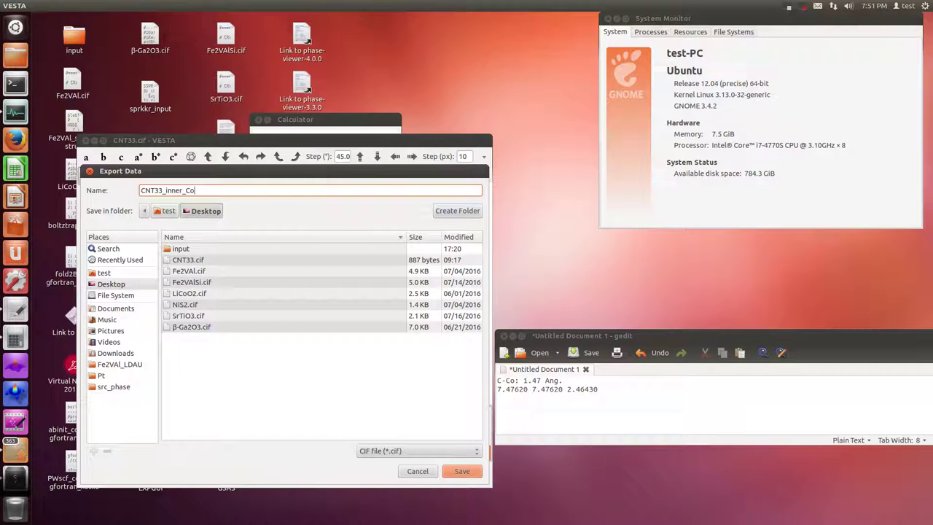
click(462, 470)
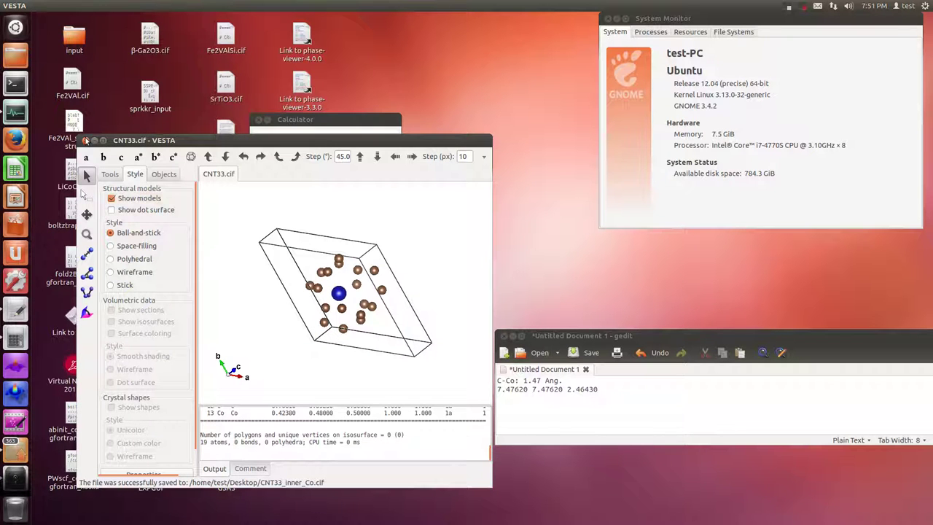
Close VESTA without saving changes to CNT33.cif, and close the Calculator
click(85, 140)
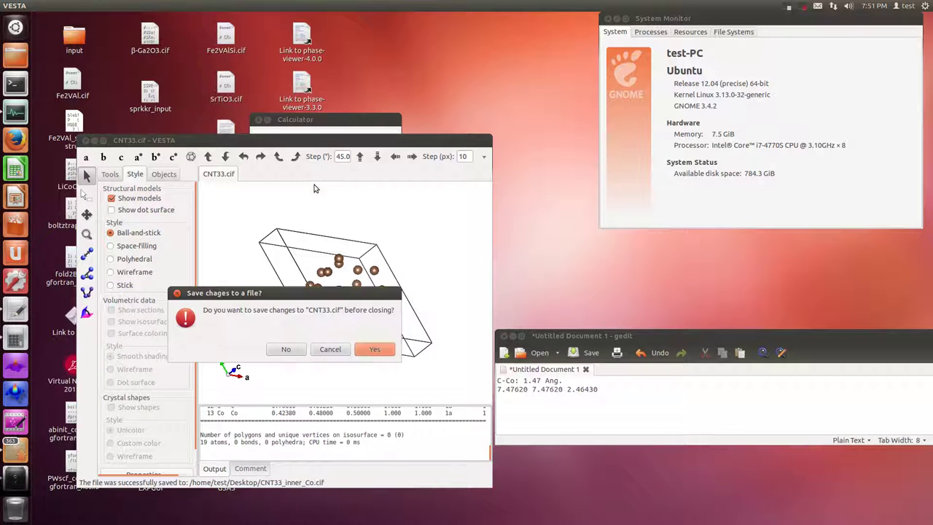
click(283, 349)
click(258, 119)
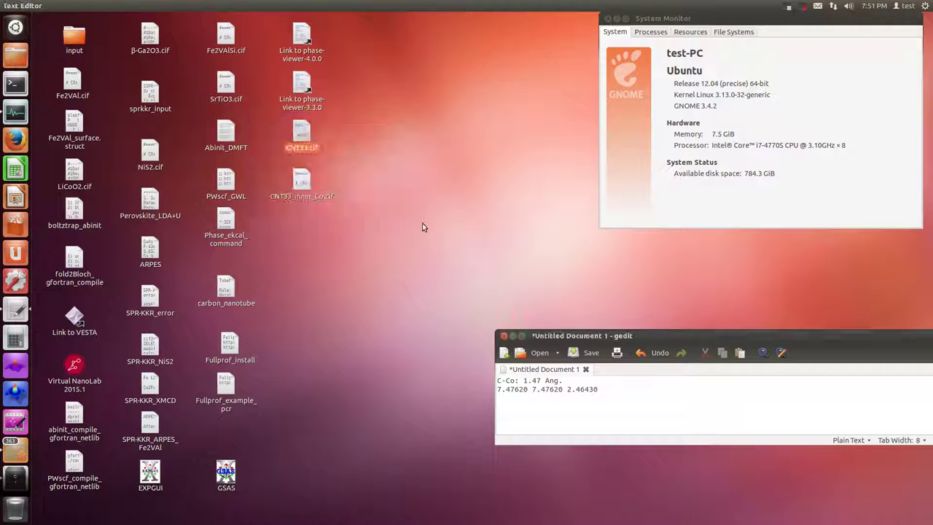
Move CNT33.cif to the trash and put CNT33_inner_Co.cif in its place on the desktop
right_click(303, 137)
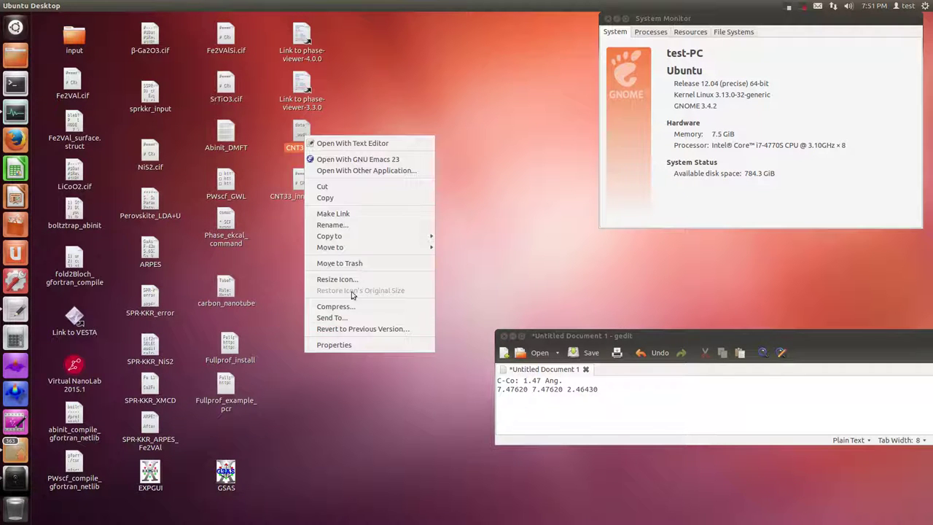
click(339, 263)
drag(308, 182, 303, 135)
Run phase-viewer-4.0.0 from its desktop link and start a new project under samples
double_click(301, 36)
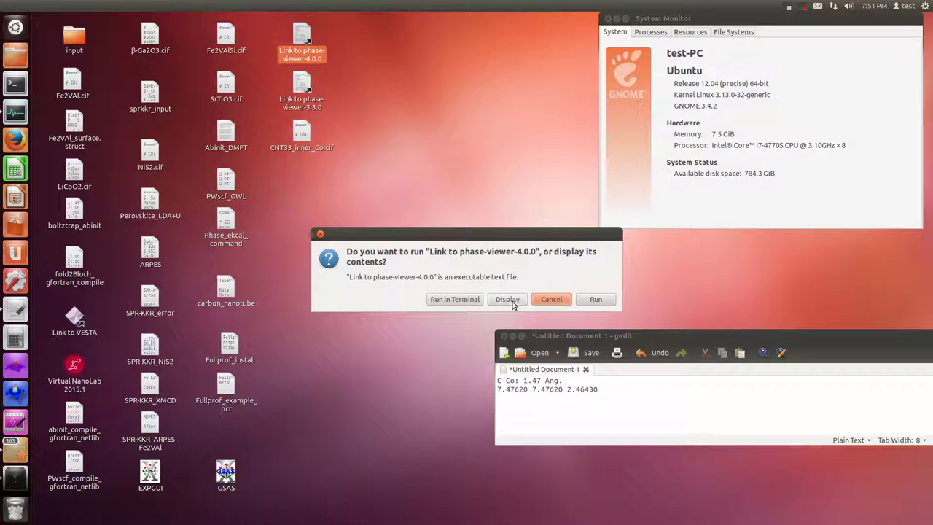
click(594, 299)
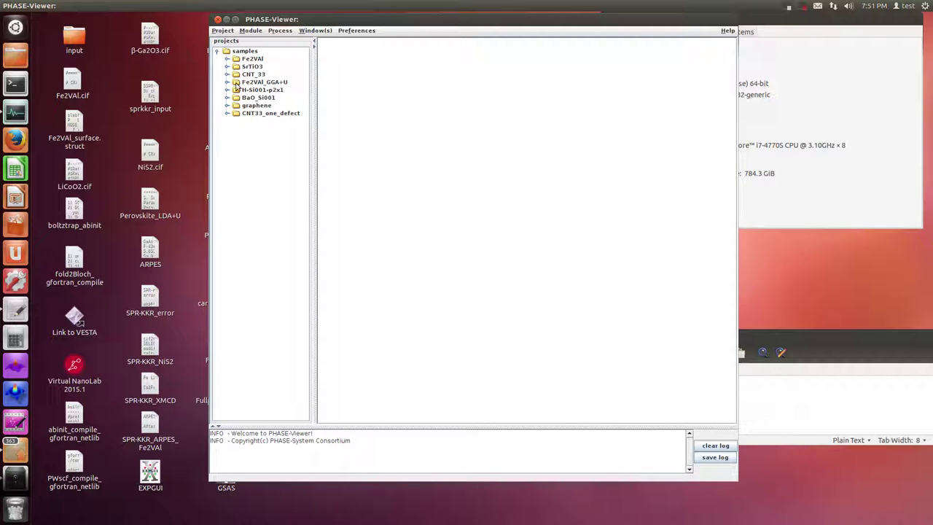
click(222, 30)
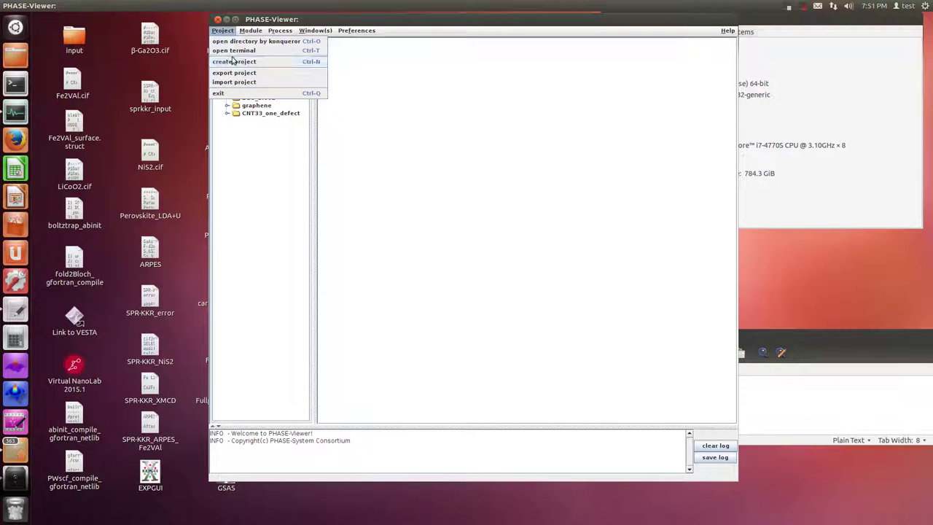
click(265, 62)
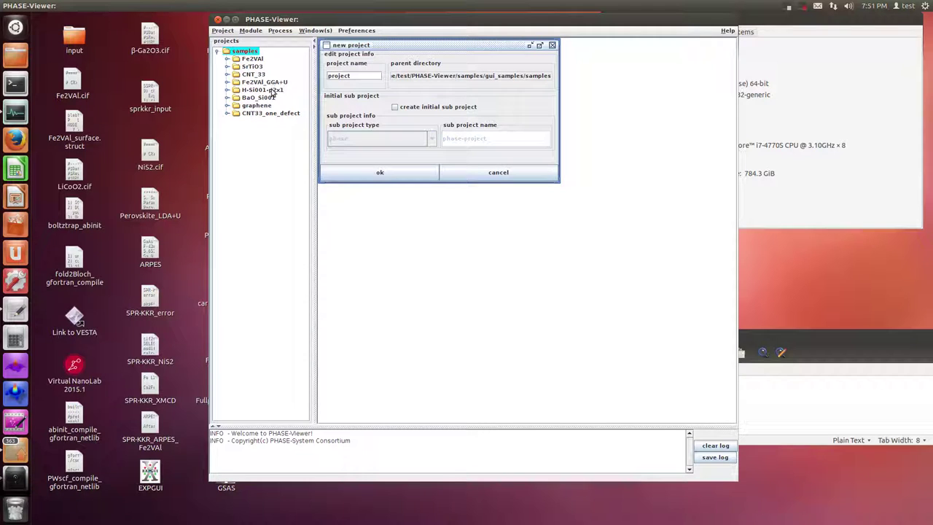
Create the project as CNT33_Co with an initial sub project of type phase named SCF
double_click(349, 76)
text(CNT33_Con)
click(395, 107)
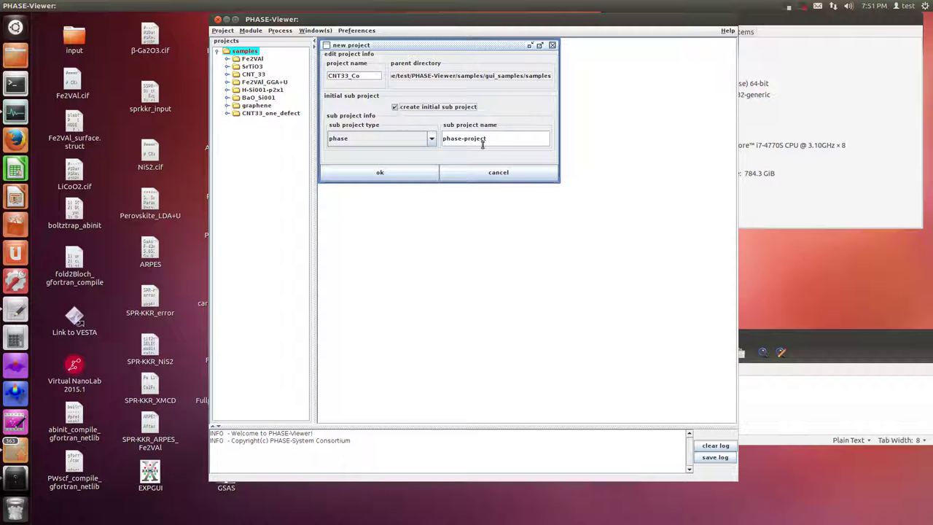
drag(482, 143, 425, 140)
text(SCF)
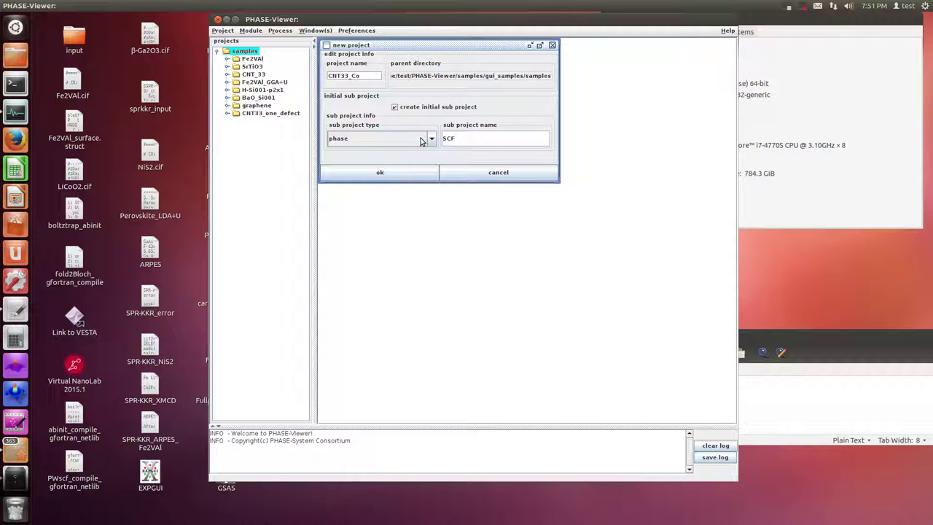
click(381, 170)
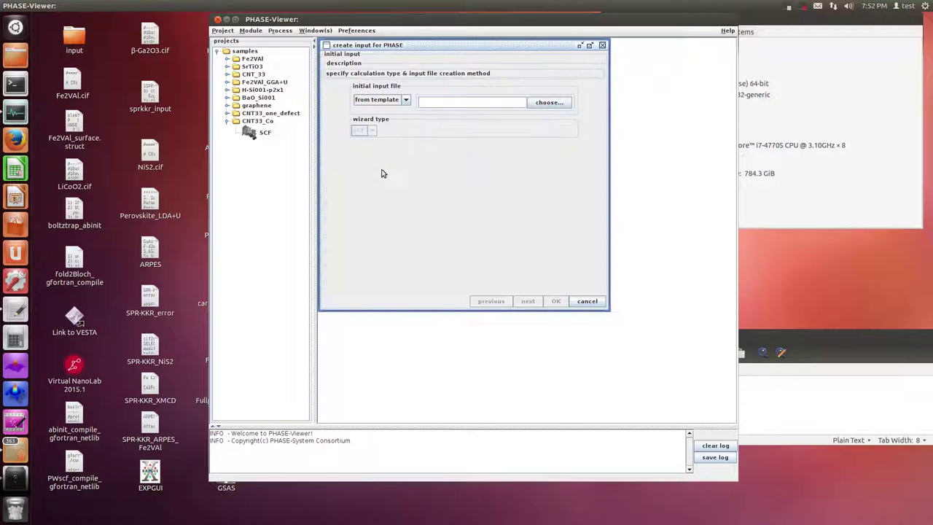
Choose the wizard method for the initial input file and proceed to the atomic coordinates
click(407, 100)
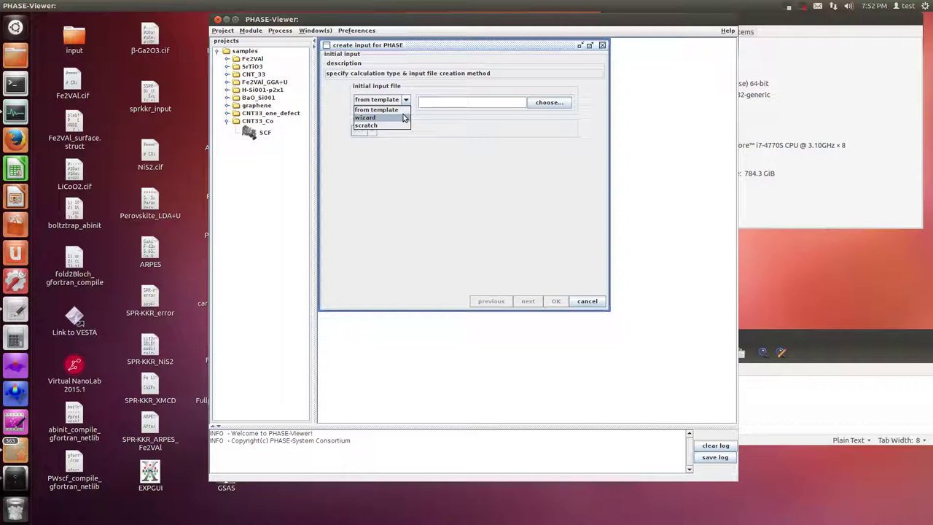
click(406, 116)
click(527, 301)
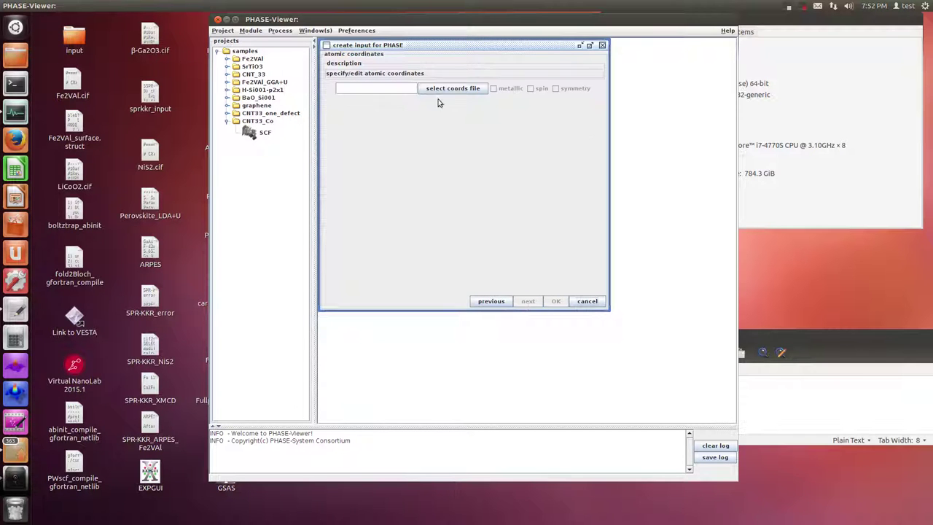
Load the atomic coordinates from CNT33_inner_Co.cif on the desktop into the PHASE input wizard
click(439, 87)
click(348, 67)
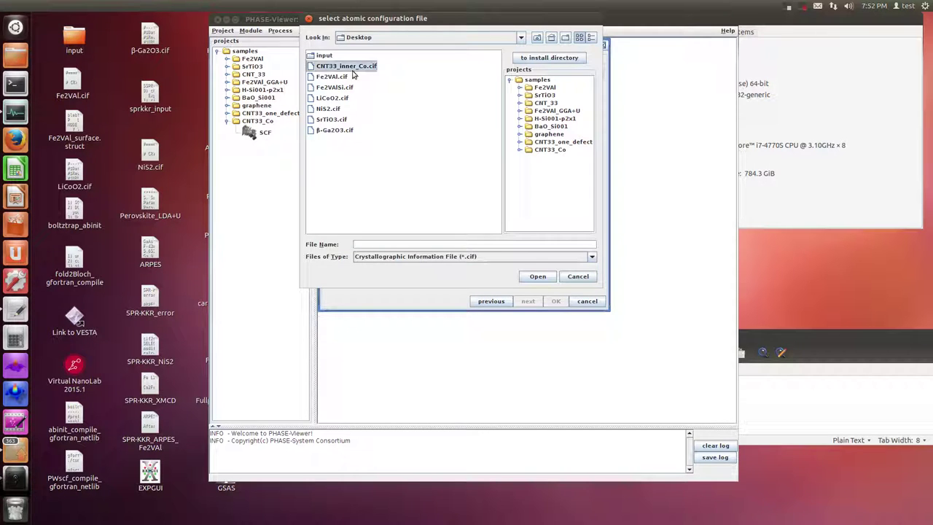
click(537, 276)
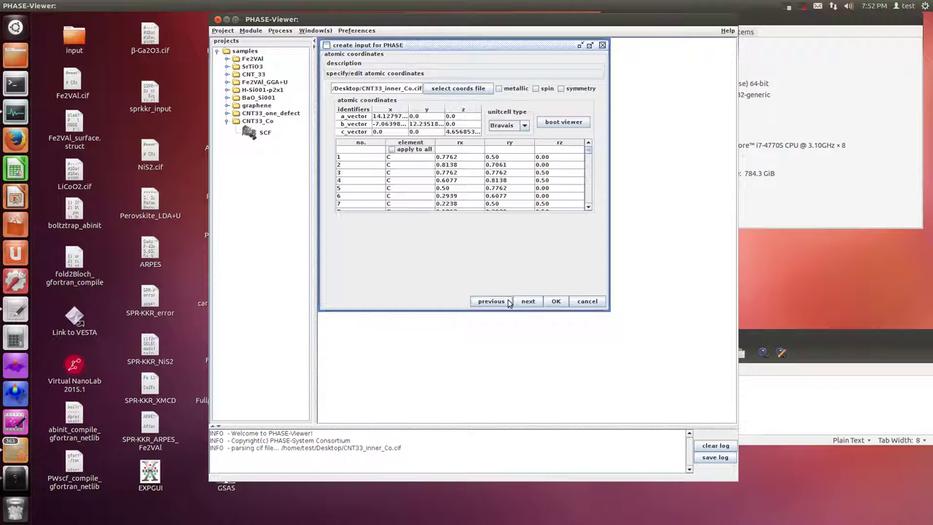
click(556, 303)
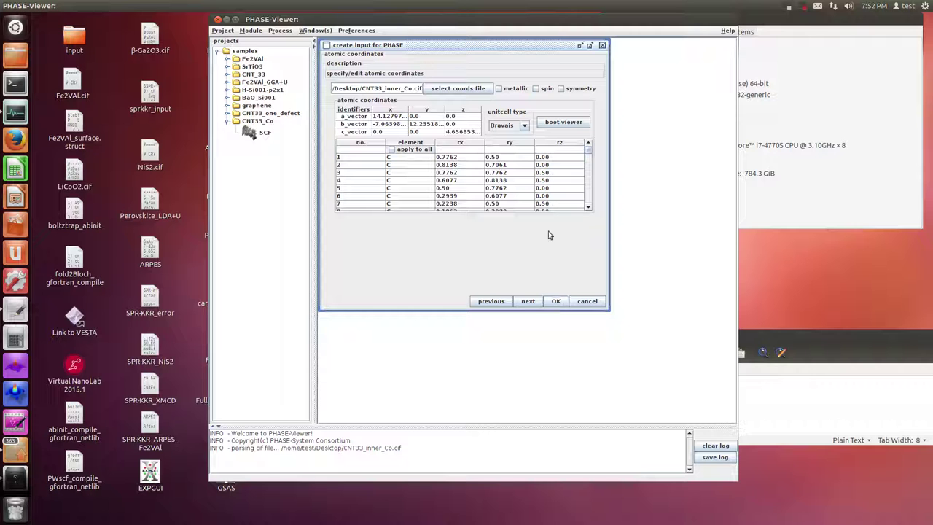
Enable the metallic and spin options for the loaded nanotube structure
click(502, 89)
click(555, 303)
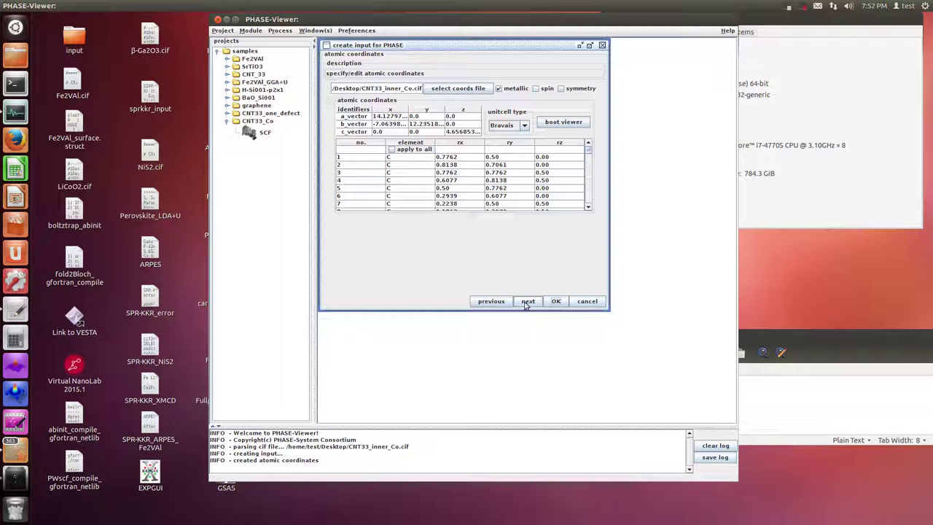
click(535, 88)
Finish the wizard with the default solver, charge mixing and post-processing settings, and open the SCF input for editing
click(500, 302)
click(528, 301)
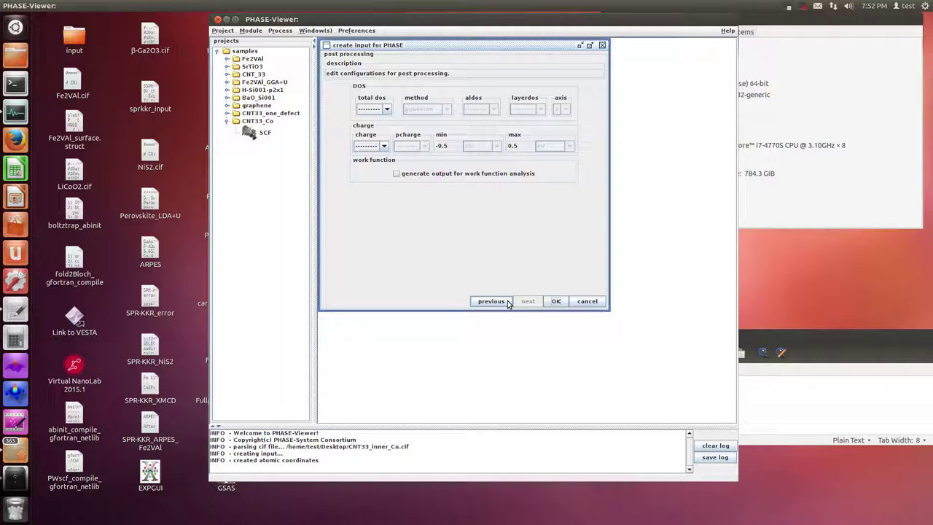
click(497, 302)
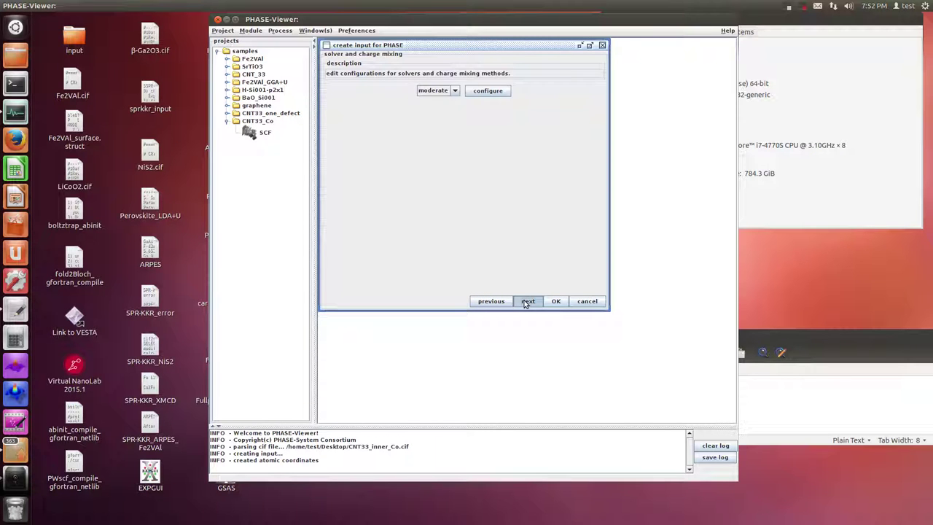
click(526, 301)
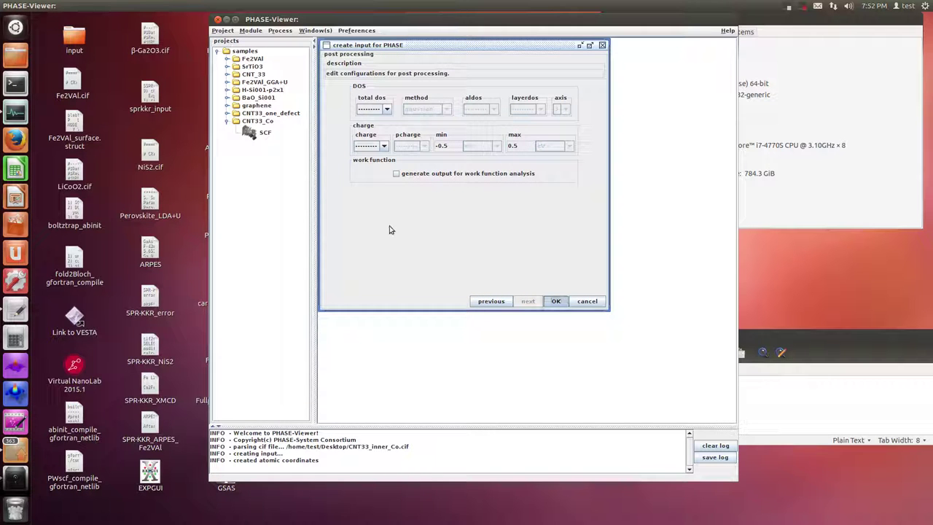
click(556, 301)
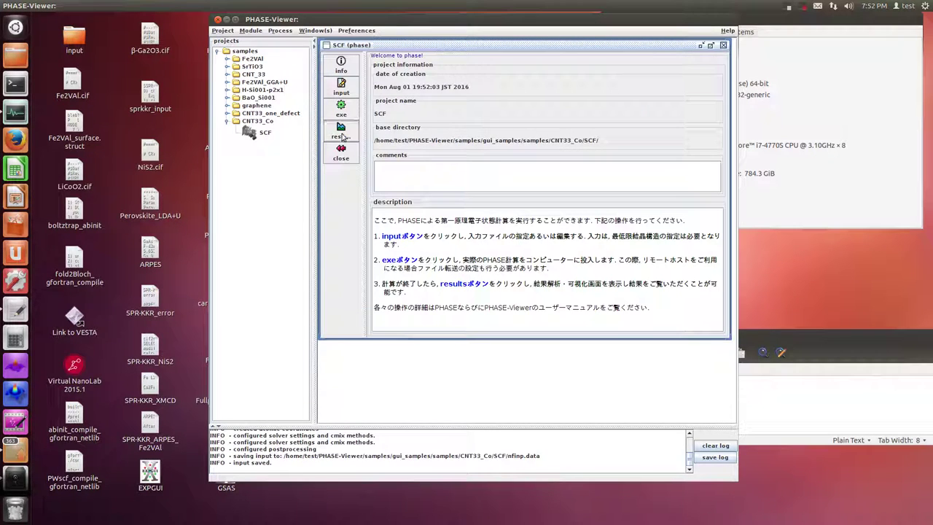
click(341, 86)
Assign the pseudopotential file C_ldapw91_us_01.pp to element C
click(667, 248)
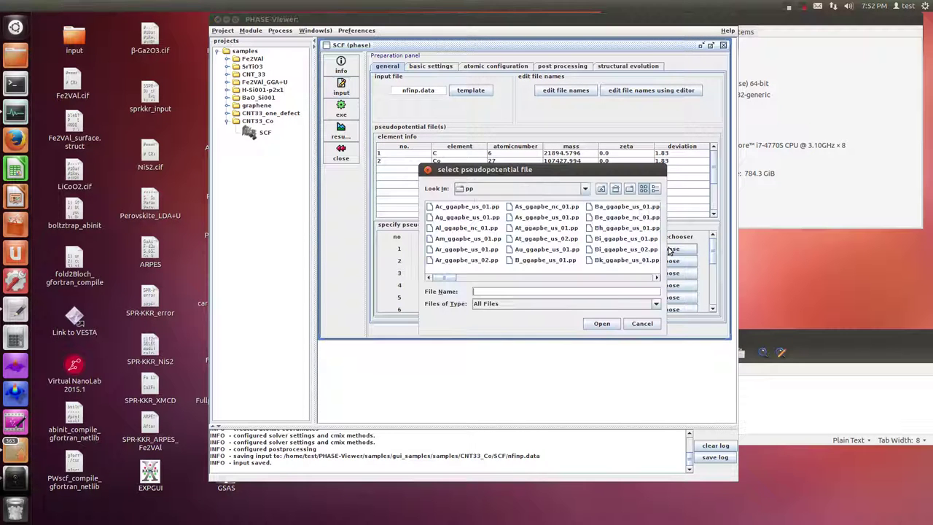
drag(511, 175, 287, 142)
scroll(355, 207, down, 3)
scroll(259, 220, up, 2)
click(325, 207)
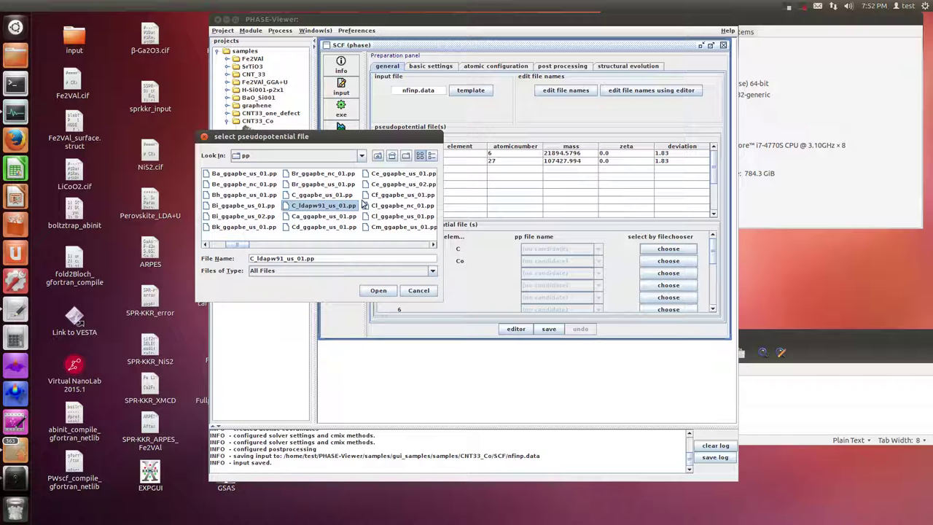
click(376, 291)
Assign the pseudopotential file Co_ggapbe_us_01.pp to element Co
click(656, 261)
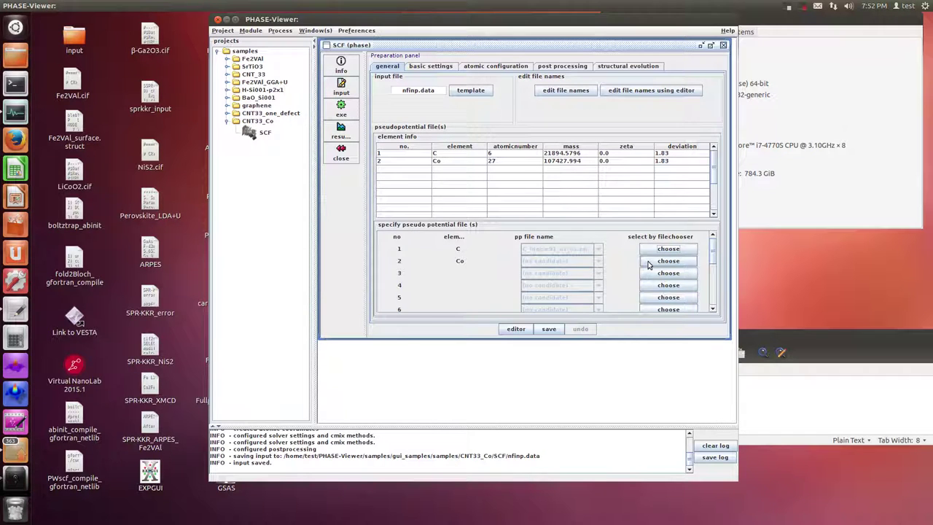
drag(497, 184, 266, 139)
scroll(349, 221, down, 2)
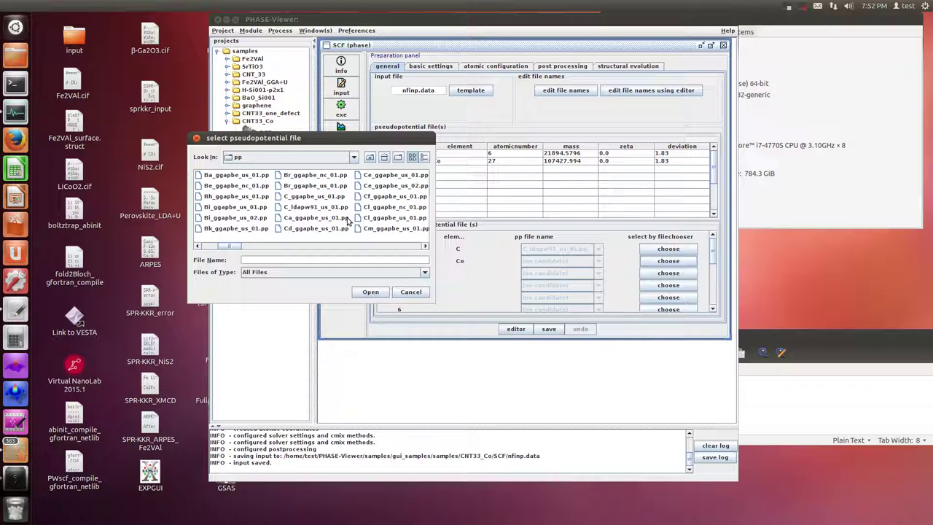
scroll(348, 221, down, 2)
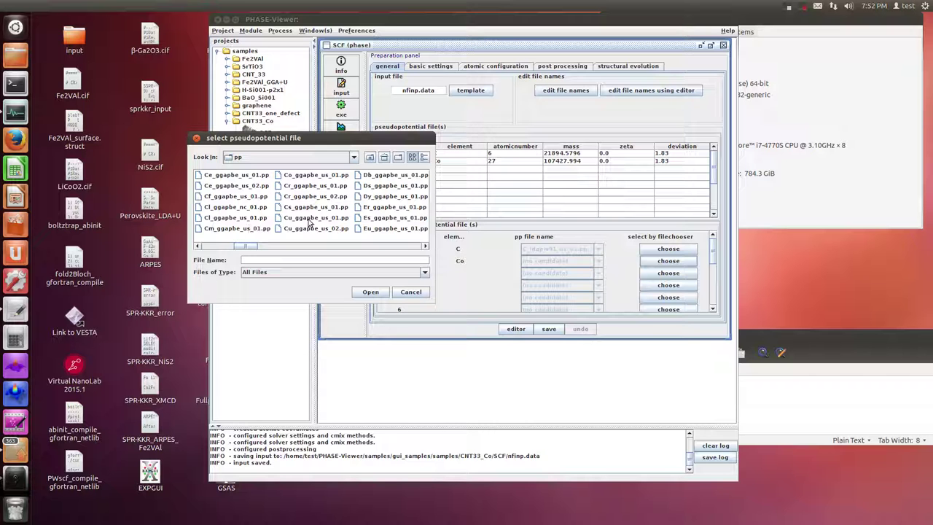
scroll(324, 224, down, 2)
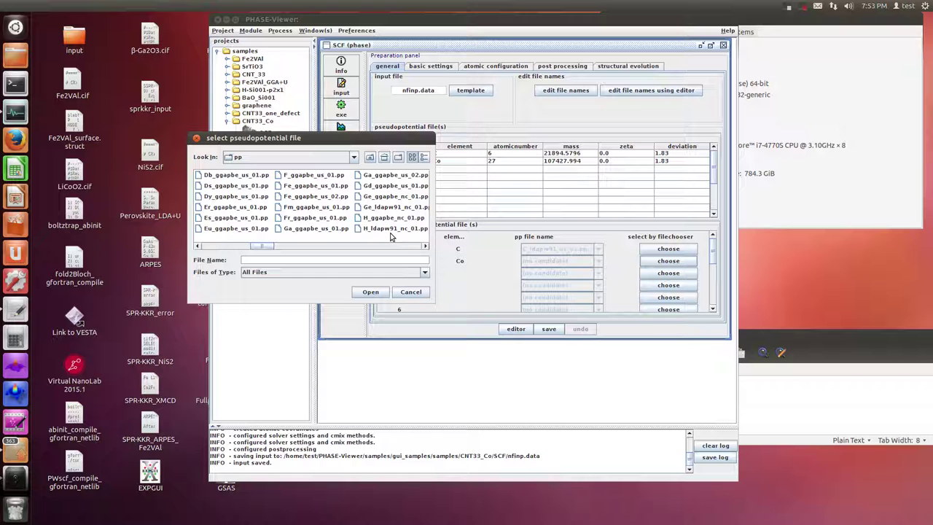
scroll(390, 237, up, 2)
scroll(389, 237, down, 2)
scroll(362, 229, up, 4)
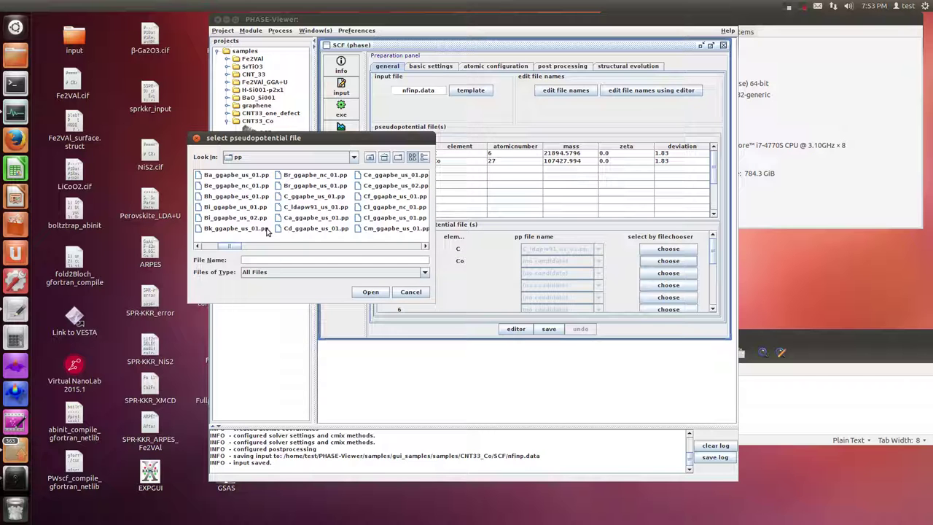
scroll(329, 200, down, 2)
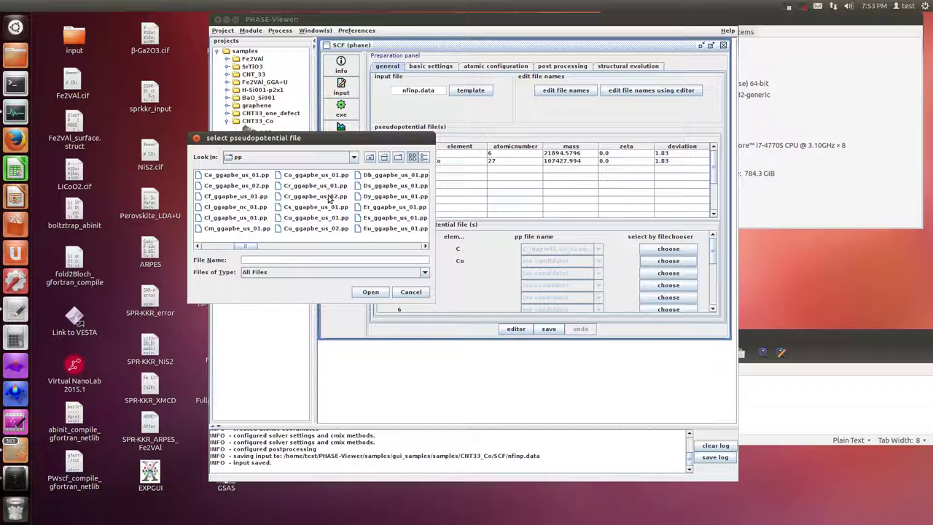
click(316, 175)
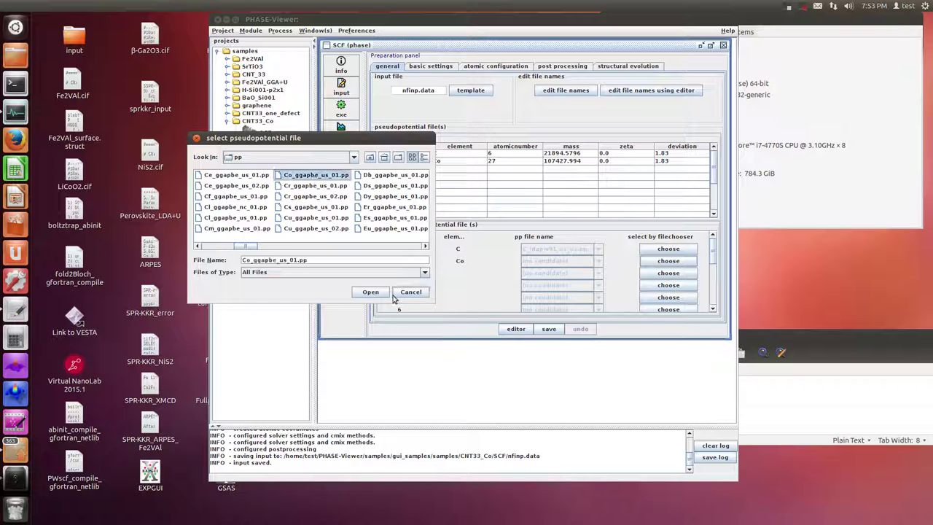
click(371, 292)
Replace the pseudopotential of element C with C_ggapbe_us_01.pp
click(667, 249)
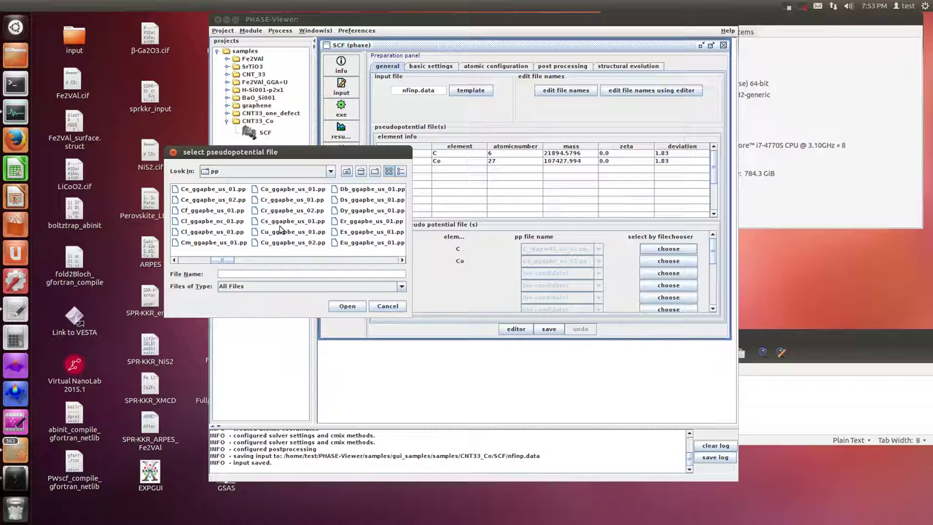
scroll(226, 231, up, 2)
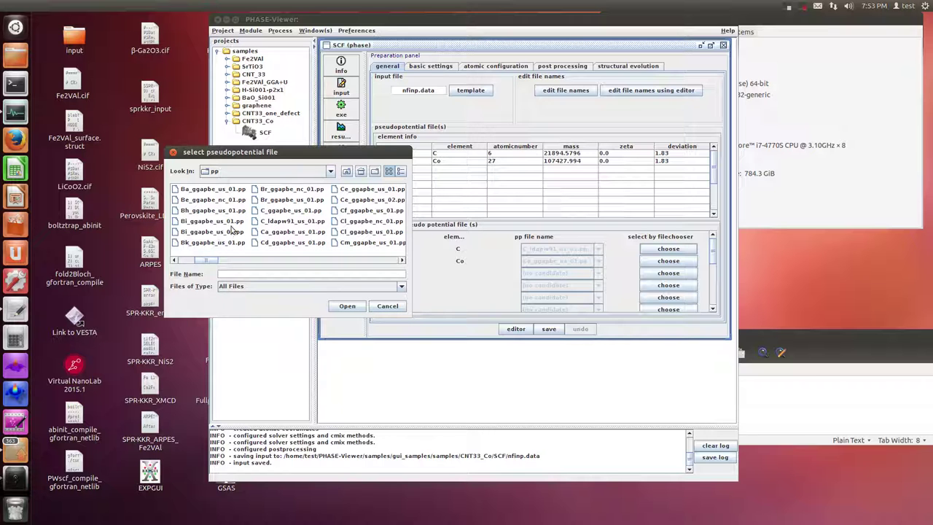
click(280, 211)
click(347, 305)
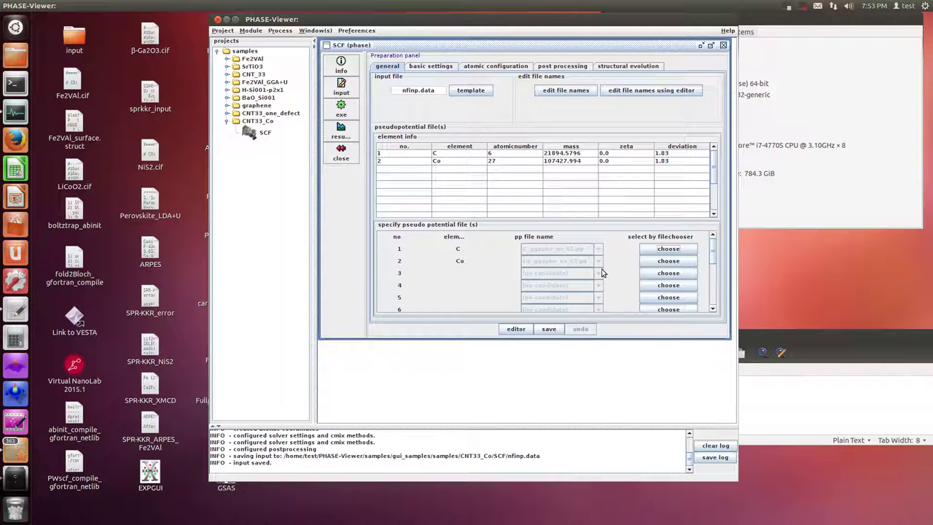
Set the accuracy cut-offs to 12 Hartree for the wave function and 96 Hartree for the charge density
click(430, 67)
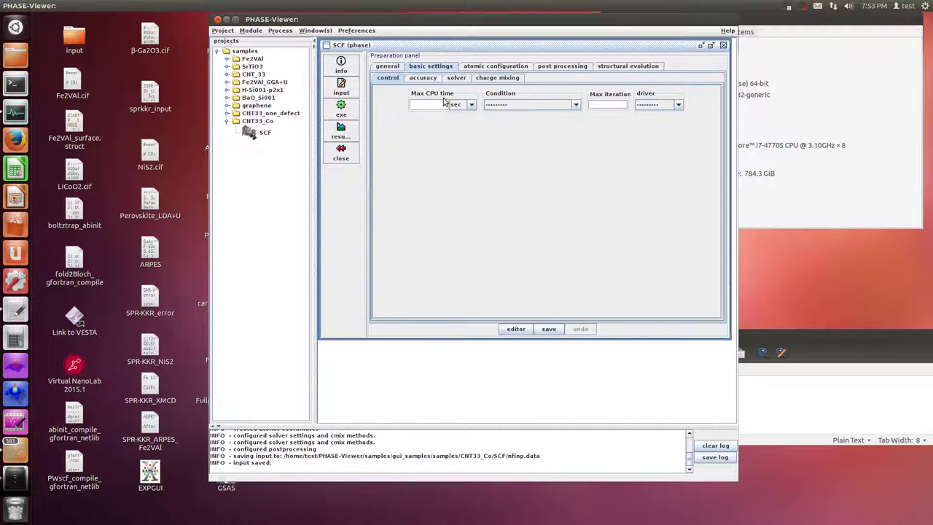
click(423, 78)
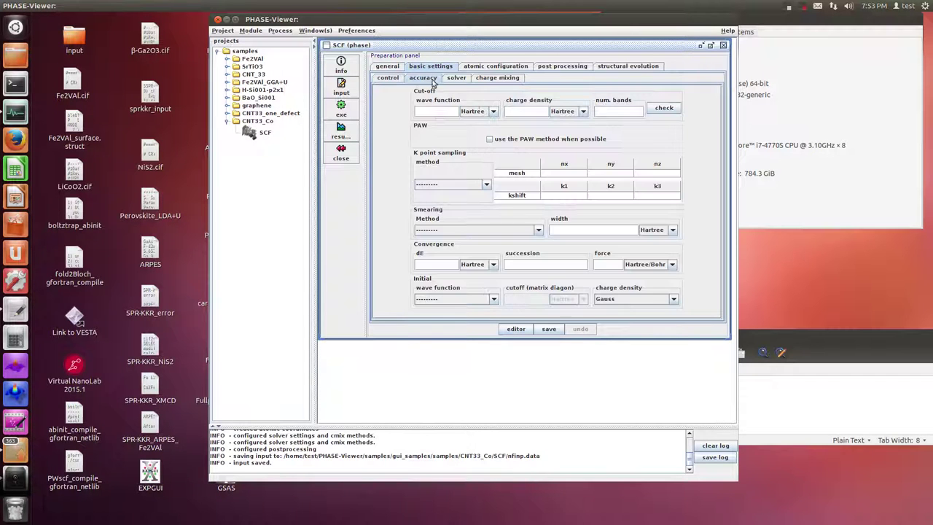
double_click(450, 113)
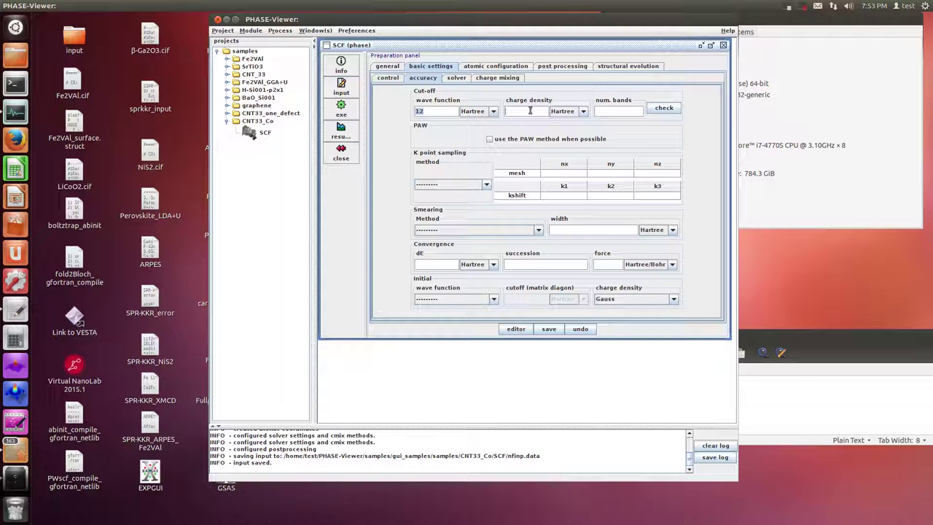
Use the mesh method for k-point sampling with a 3 × 3 × 10 mesh and save the input
click(470, 189)
click(460, 206)
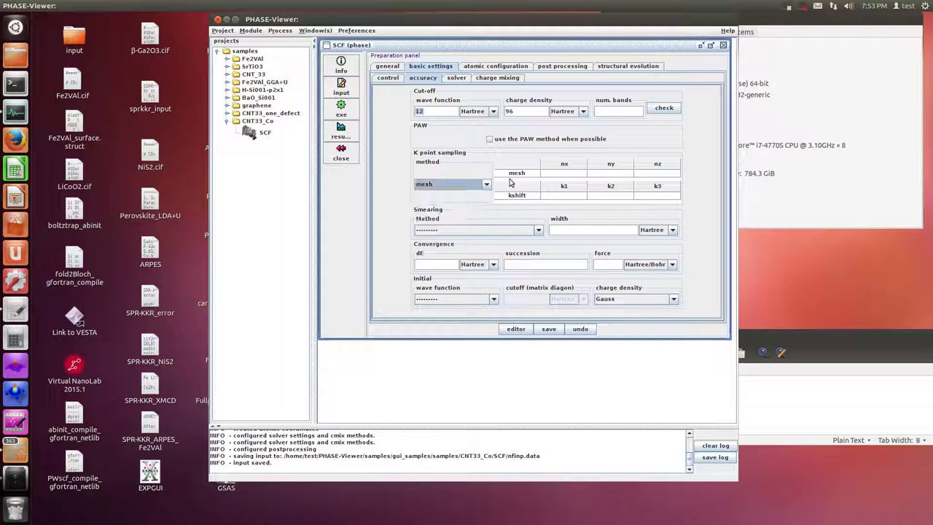
click(559, 173)
text(33)
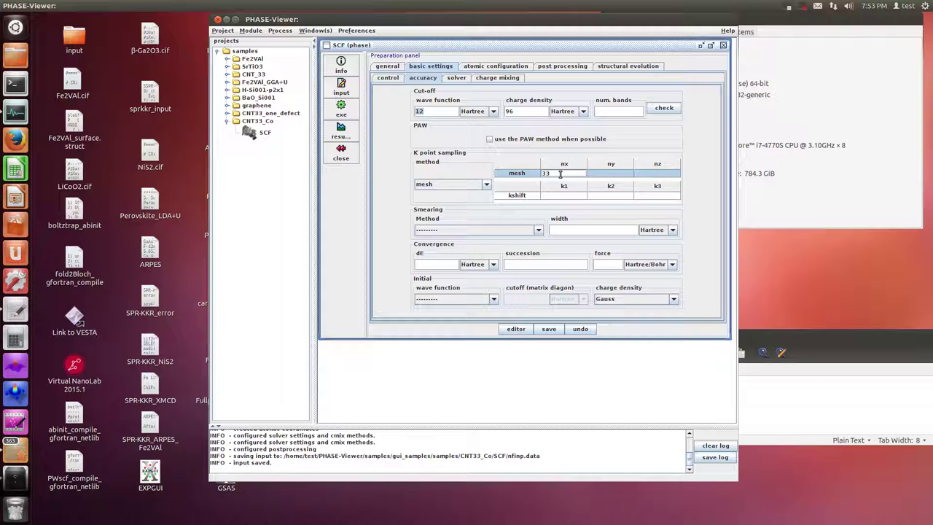
text(33)
key(Tab)
text(3)
key(Tab)
text(10)
click(548, 329)
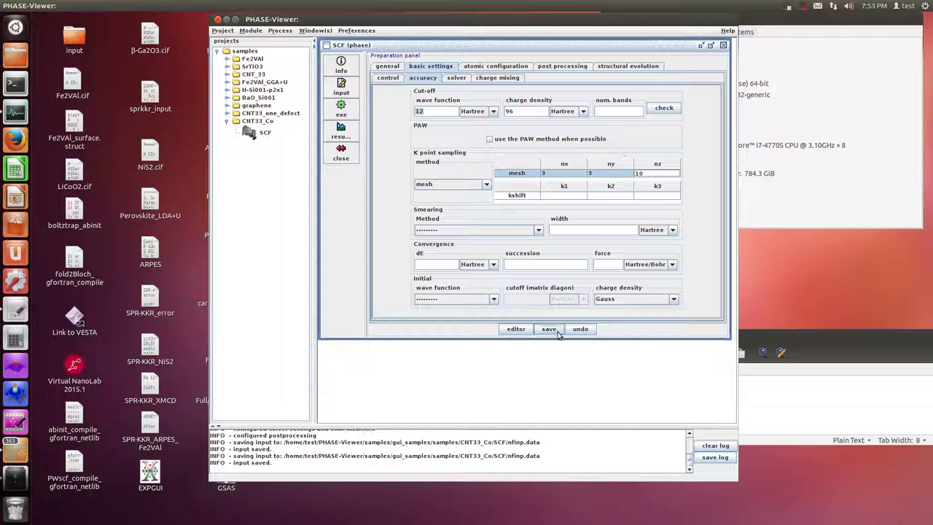
Review the charge mixing and atomic configuration settings, and inspect the C and Co structure in the 3D atomic configuration viewer
click(486, 78)
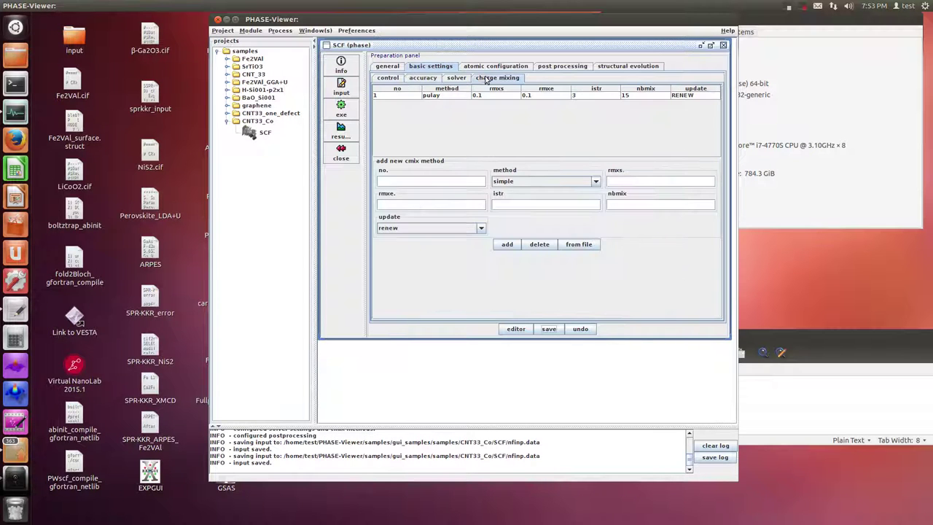
click(424, 78)
click(480, 66)
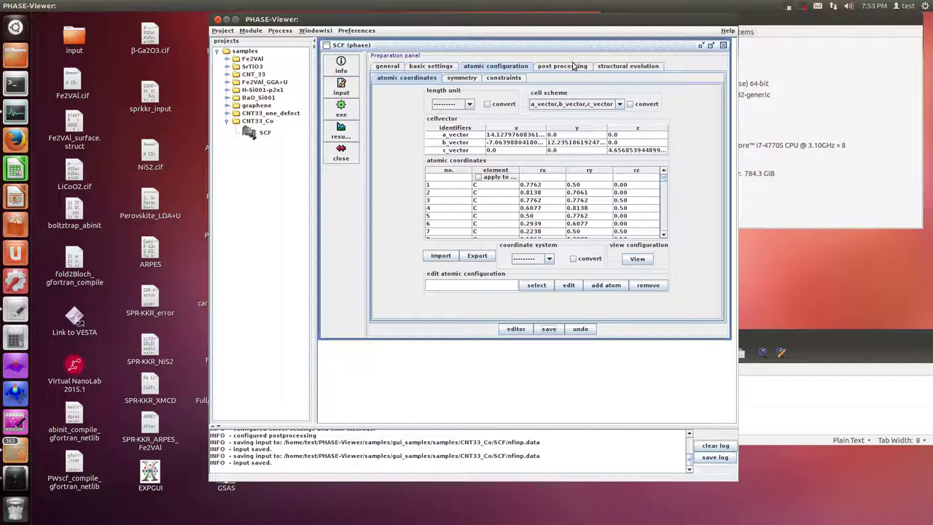
click(631, 255)
mouse_move(519, 279)
mouse_down()
mouse_move(517, 249)
mouse_move(520, 277)
mouse_move(537, 271)
mouse_move(509, 270)
mouse_move(526, 282)
mouse_move(524, 270)
mouse_up()
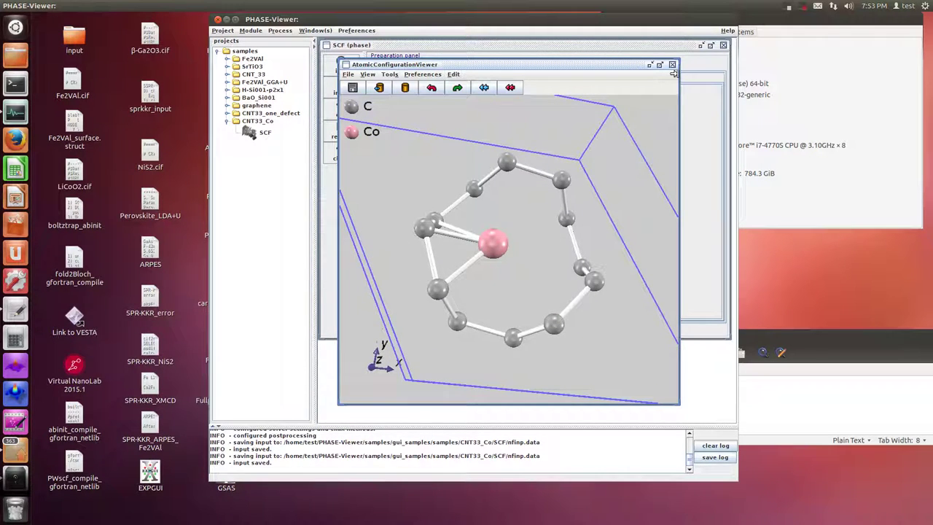
click(672, 65)
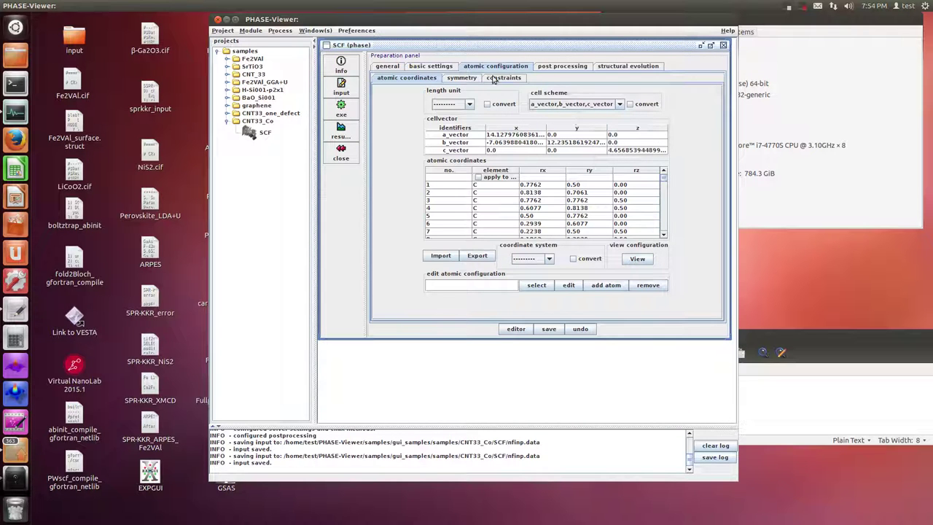
Set the structural evolution method to gdiis with a dt of 50 au_time and save the input
click(546, 67)
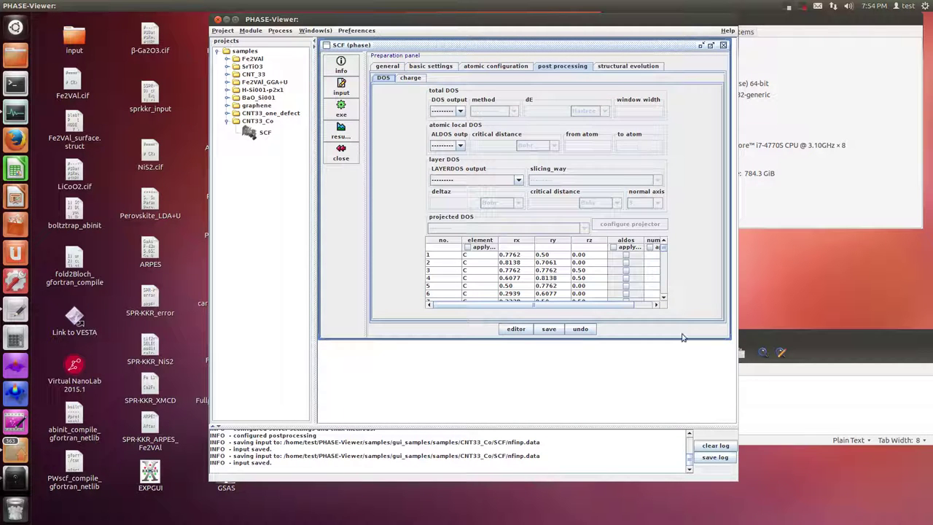
click(614, 67)
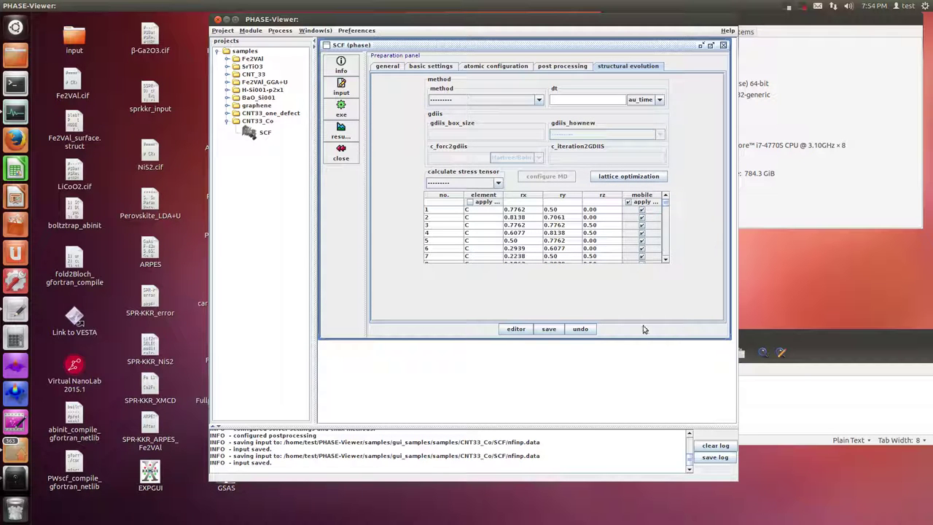
click(473, 100)
click(477, 119)
click(556, 103)
click(548, 329)
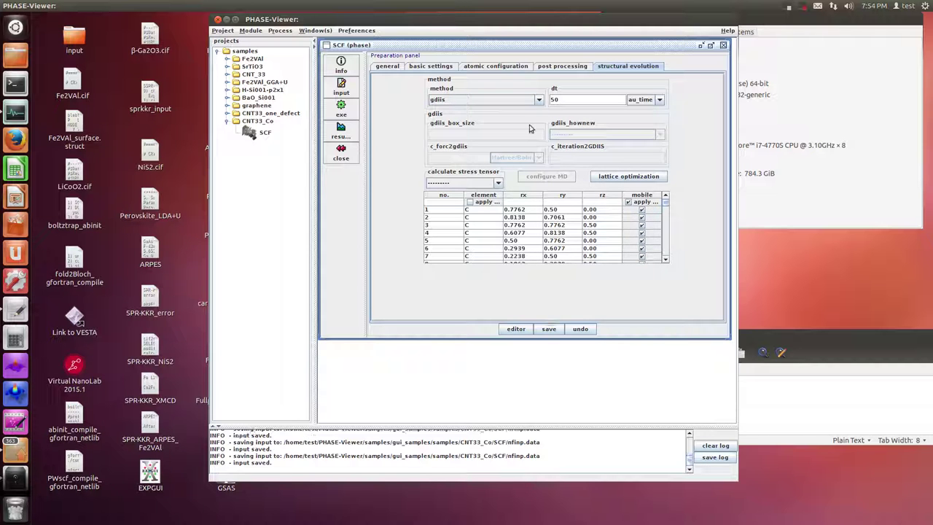
Open the host configuration and inspect the base directory path set for localhost
drag(607, 25, 794, 39)
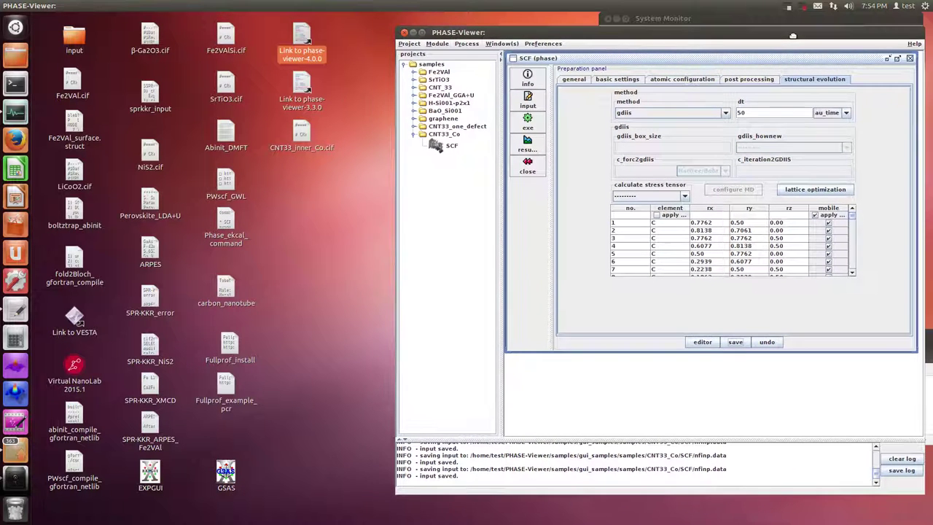
click(447, 49)
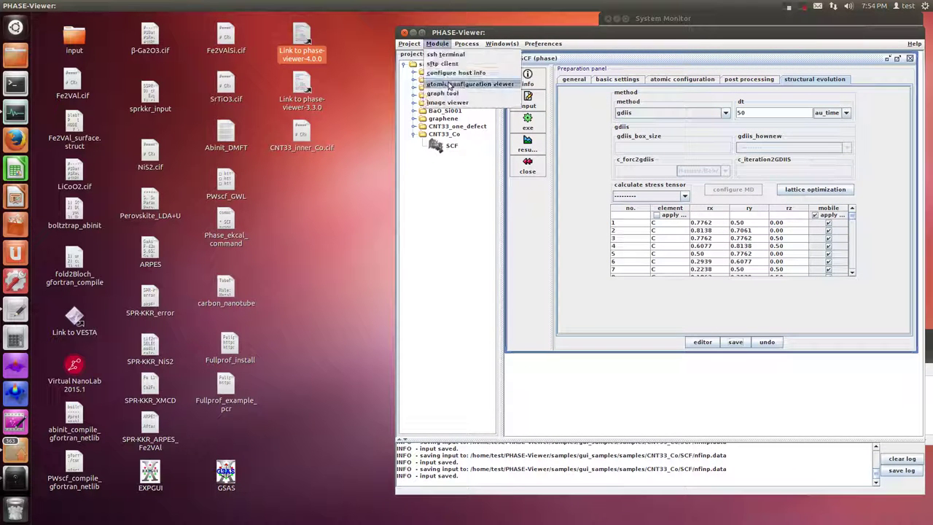
click(451, 78)
click(560, 162)
drag(550, 189, 489, 190)
click(565, 187)
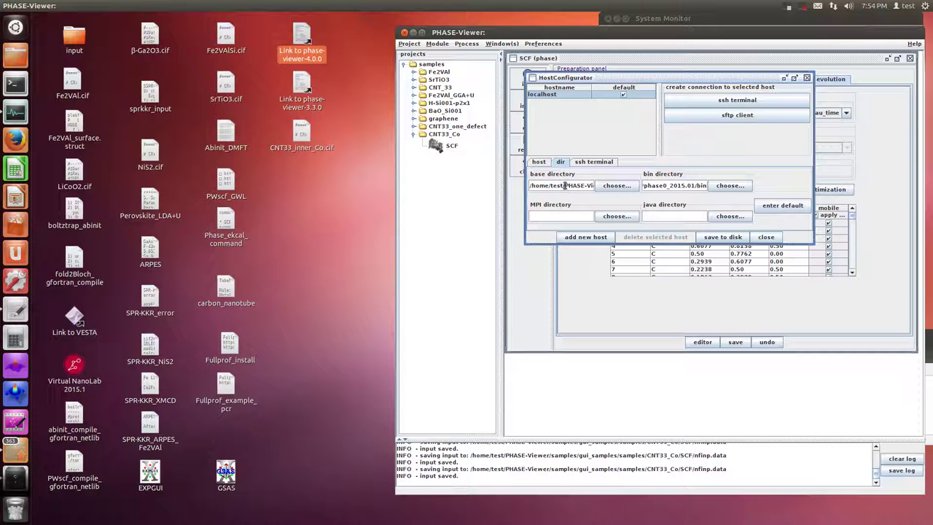
drag(572, 187, 674, 187)
Browse the home folder to PHASE-Viewer/samples/gui_samples/samples/CNT33_Co in the file manager
right_click(16, 56)
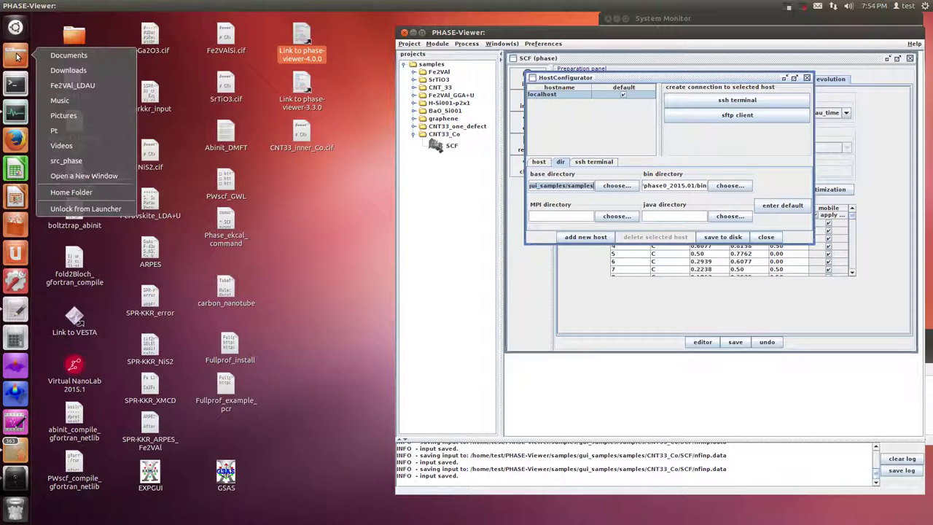
click(60, 175)
scroll(359, 252, down, 3)
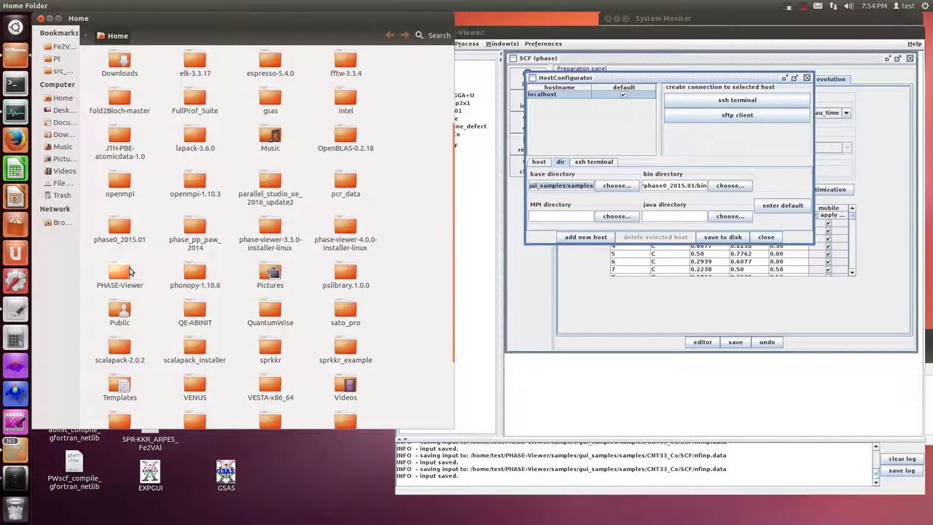
double_click(130, 271)
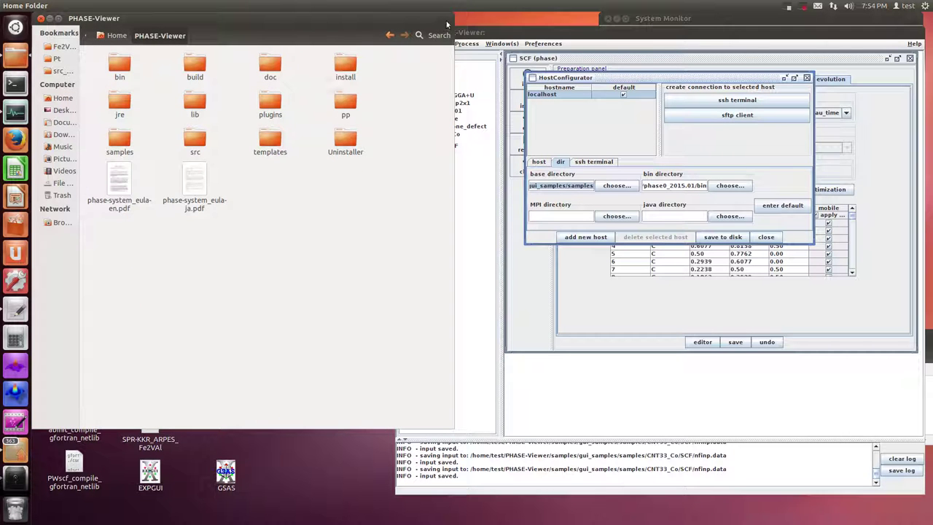
drag(447, 25, 471, 35)
double_click(397, 82)
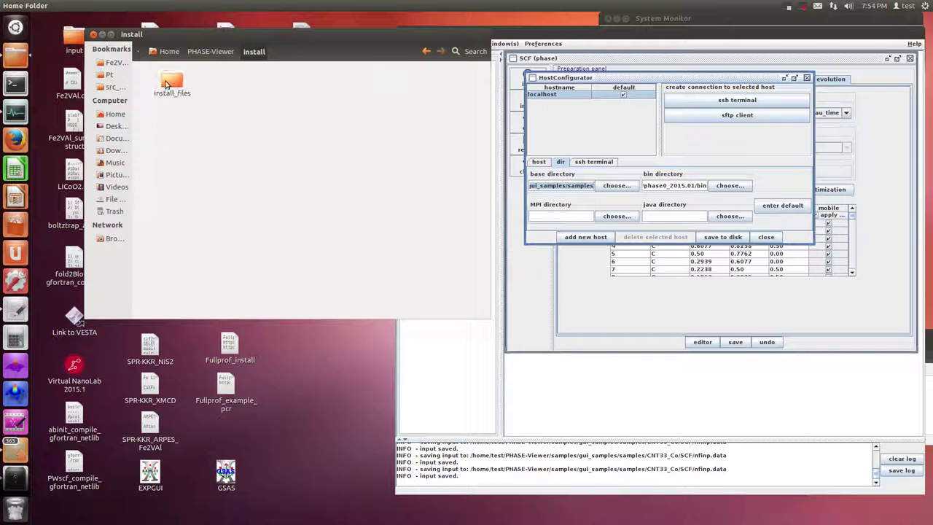
click(211, 51)
click(180, 166)
double_click(172, 157)
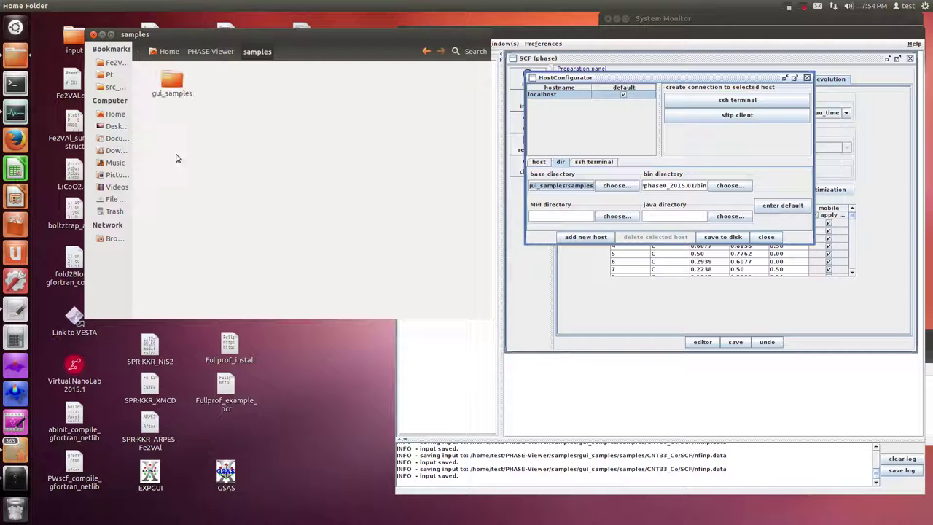
double_click(182, 86)
double_click(169, 84)
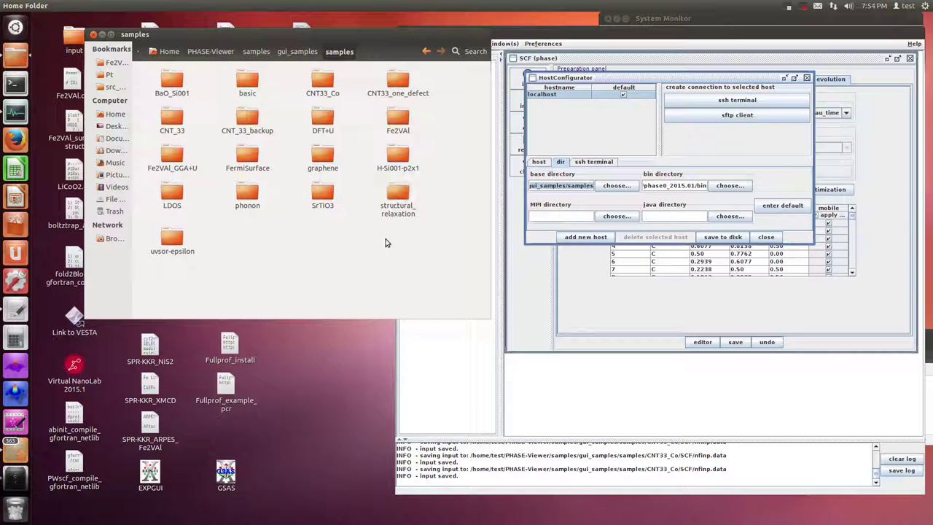
double_click(324, 91)
Open a new terminal and change its working directory to the SCF folder inside CNT33_Co
right_click(14, 83)
click(73, 83)
drag(142, 26, 178, 315)
text(cd)
click(258, 221)
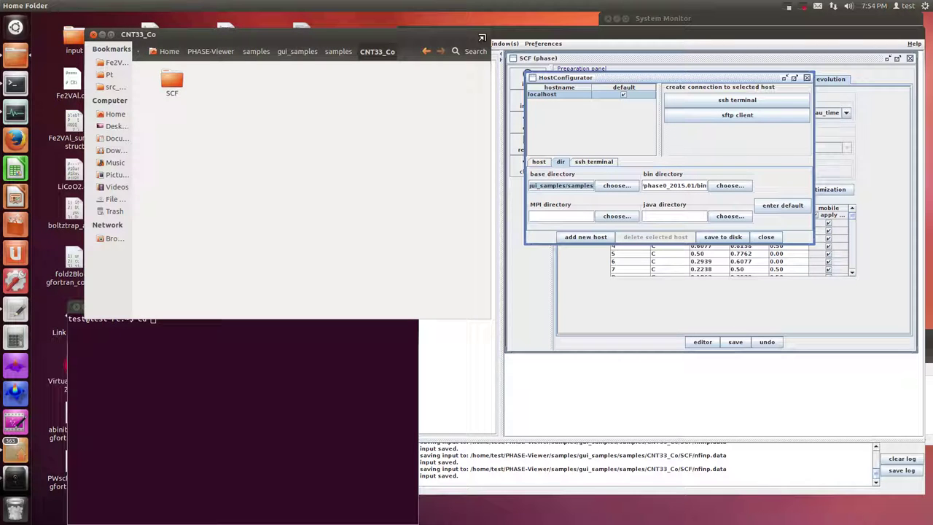
mouse_move(480, 54)
mouse_down()
mouse_move(483, 83)
mouse_move(478, 22)
mouse_move(473, 40)
mouse_up()
drag(174, 81, 213, 379)
key(Return)
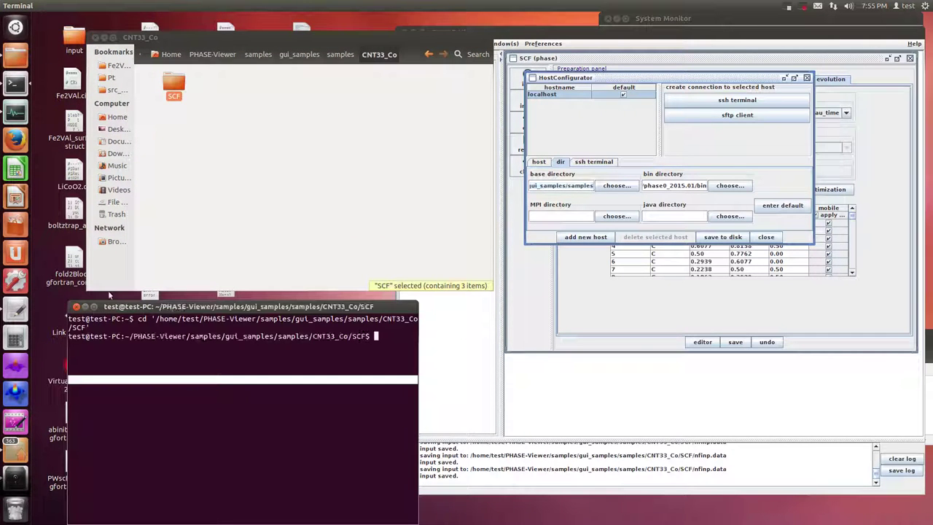
Open nfinp.data from the SCF folder in the text editor and place the cursor after the dt line of the structure_evolution block
double_click(172, 84)
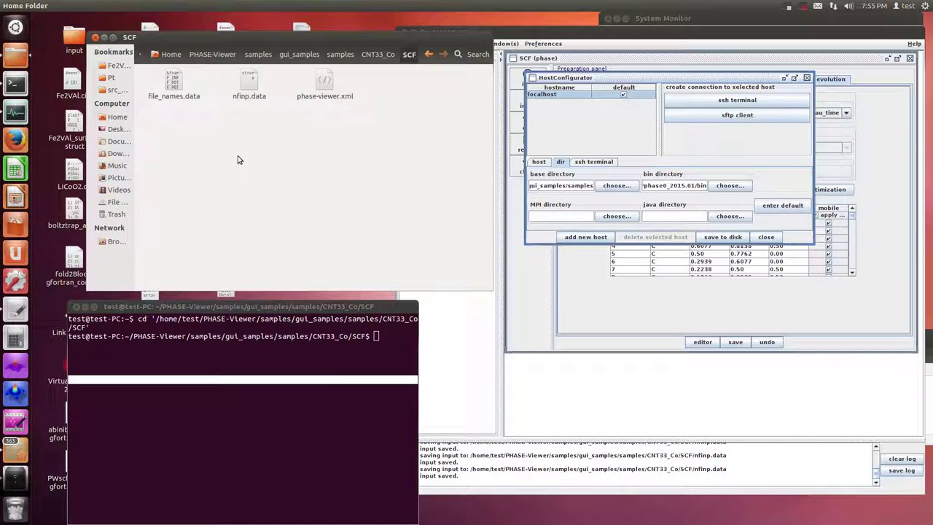
double_click(249, 81)
scroll(228, 207, down, 5)
scroll(228, 207, down, 5)
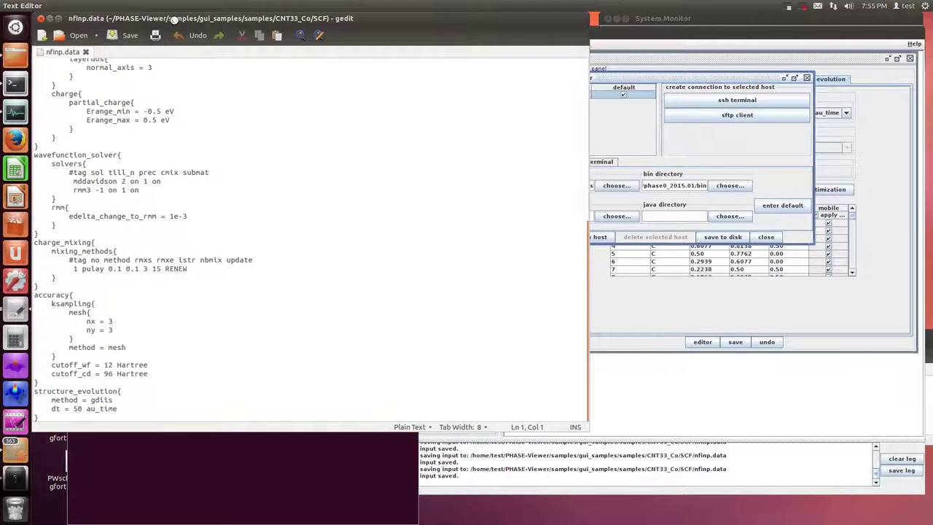
drag(156, 19, 213, 18)
click(178, 409)
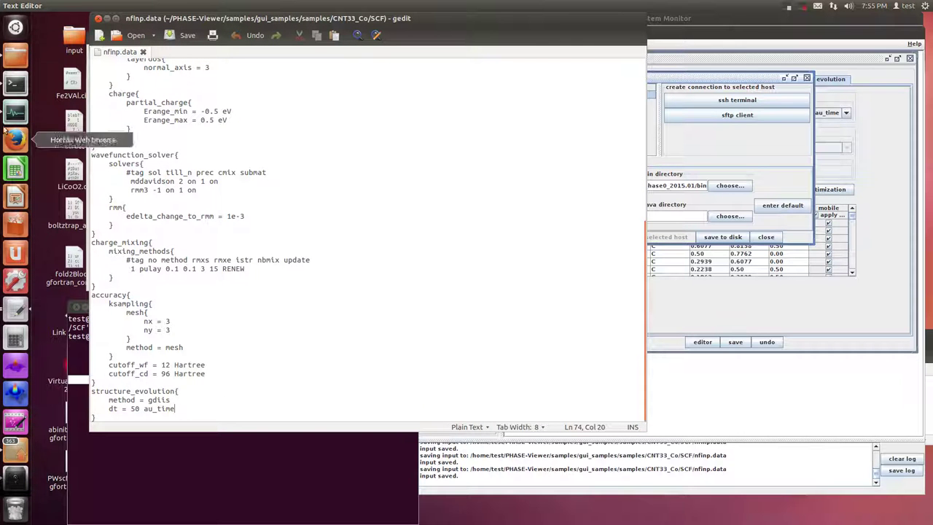
Open the English manual phase0_2015-en.pdf from the doc folder of phase0_2015.01
right_click(15, 53)
click(91, 170)
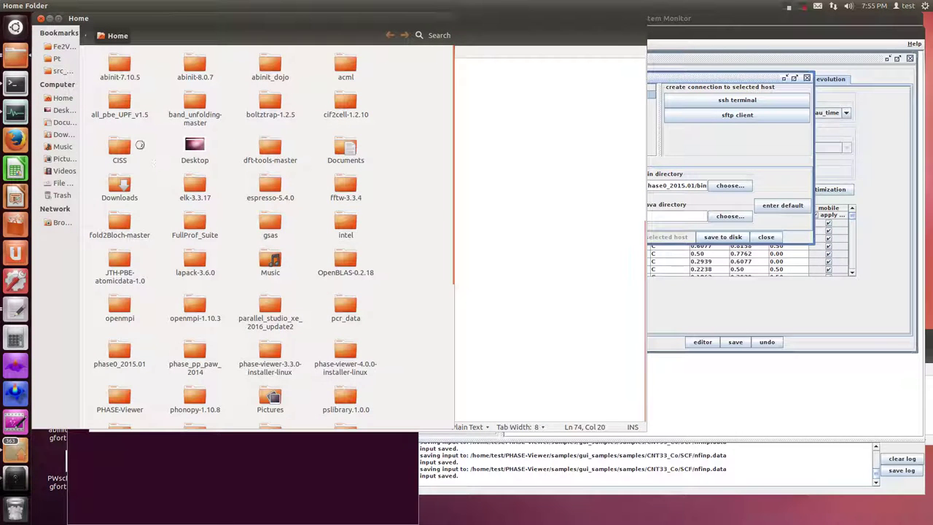
double_click(119, 353)
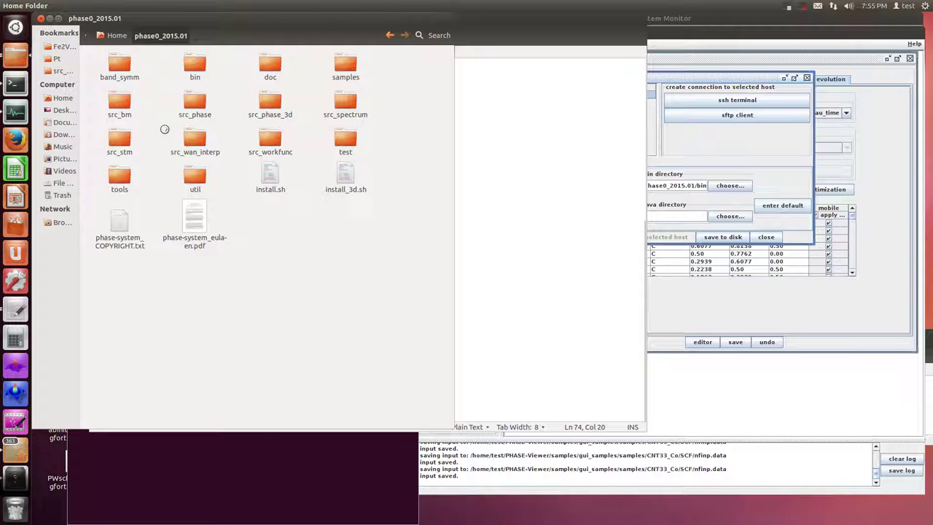
double_click(269, 66)
double_click(118, 70)
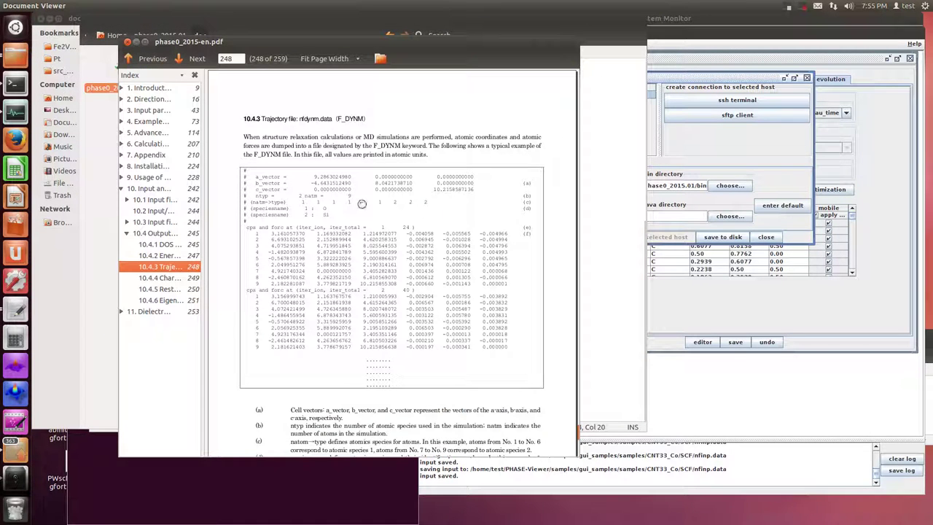
Close the host configuration in PHASE-Viewer and return to the English PHASE manual
key(ctrl+f)
text(g)
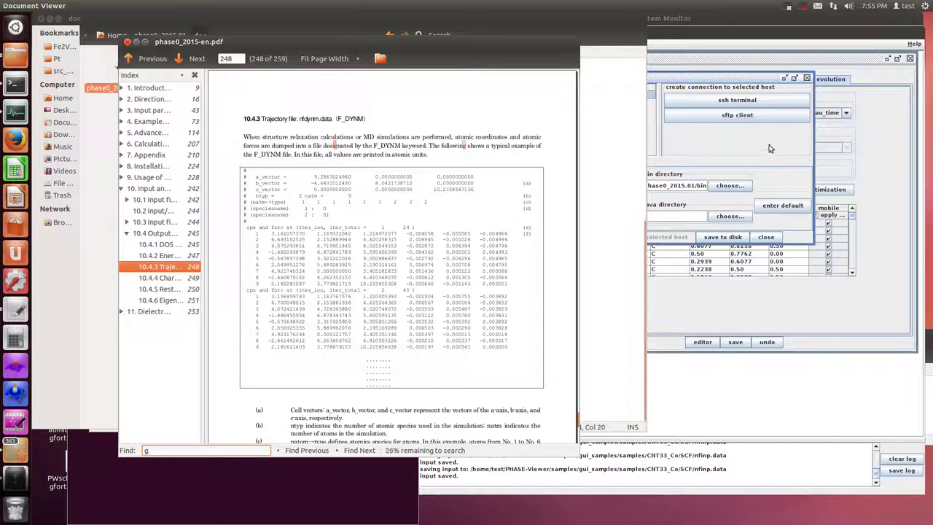
click(785, 67)
click(807, 78)
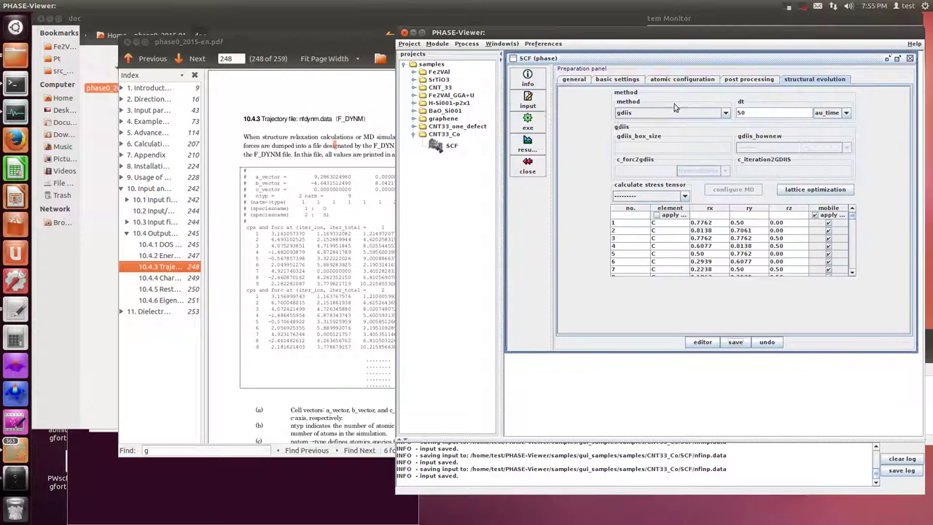
click(391, 230)
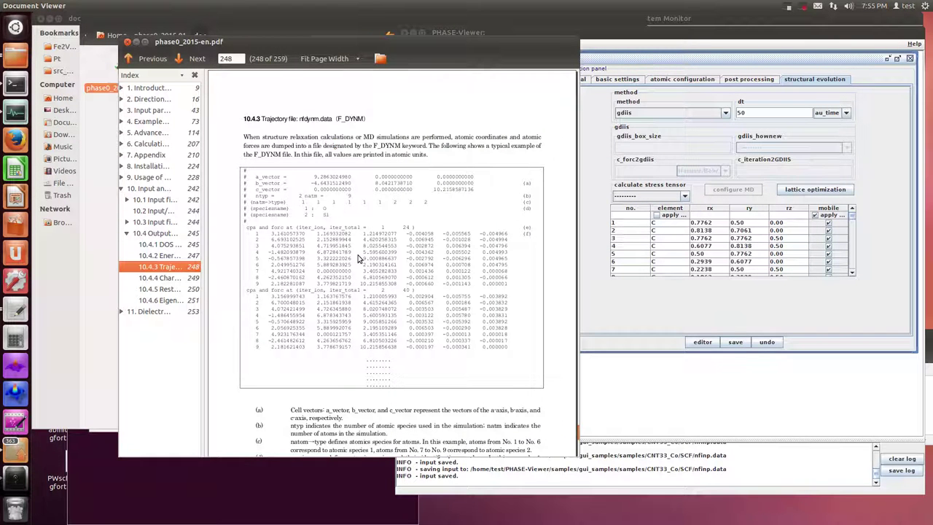
Search the English manual for "gdiis" and go through the matches up to the structure_evolution parameter list
key(ctrl+f)
text(gdi)
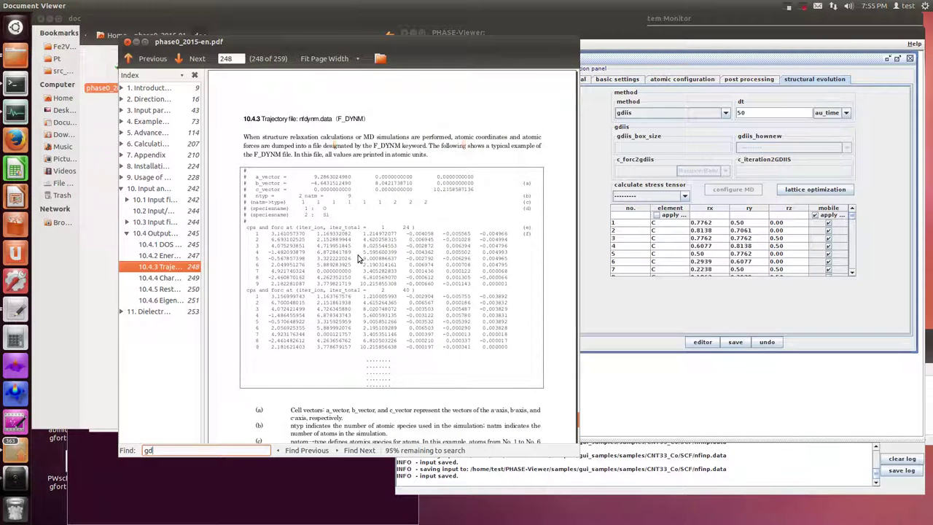
key(BackSpace)
key(BackSpace)
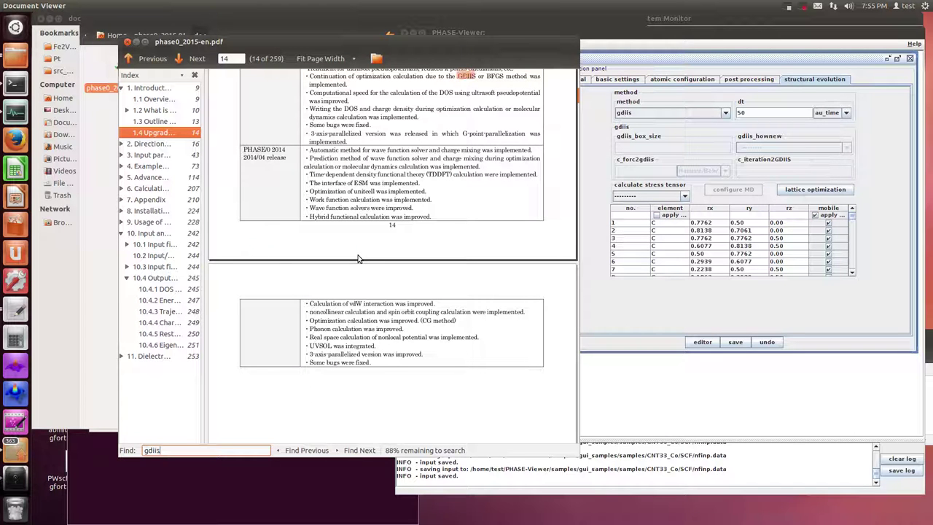
click(359, 449)
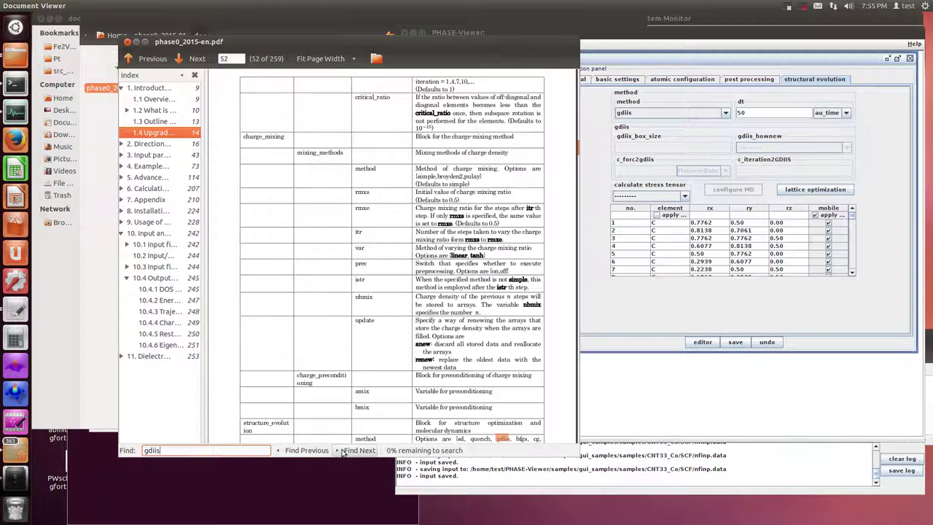
click(359, 450)
Search the English manual for "optimization" and skim the control and accuracy block sections
drag(226, 449, 143, 450)
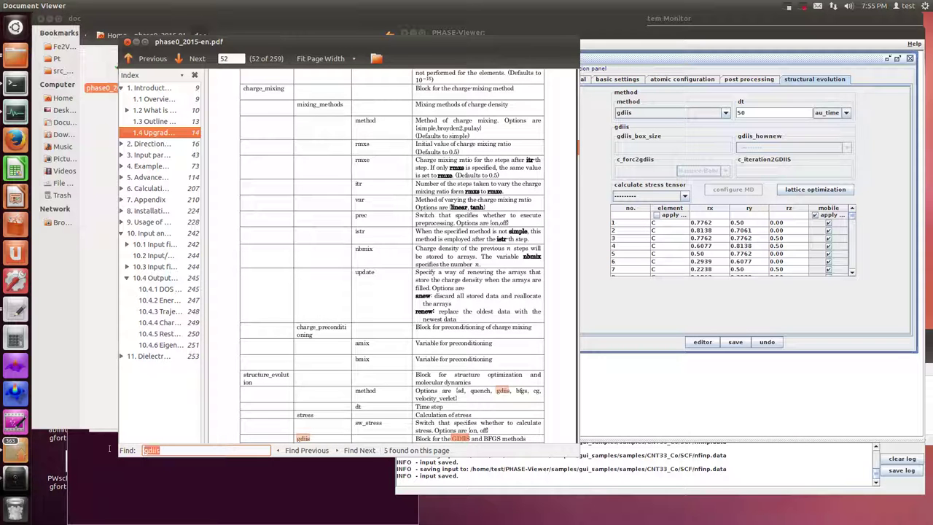
text(optimization)
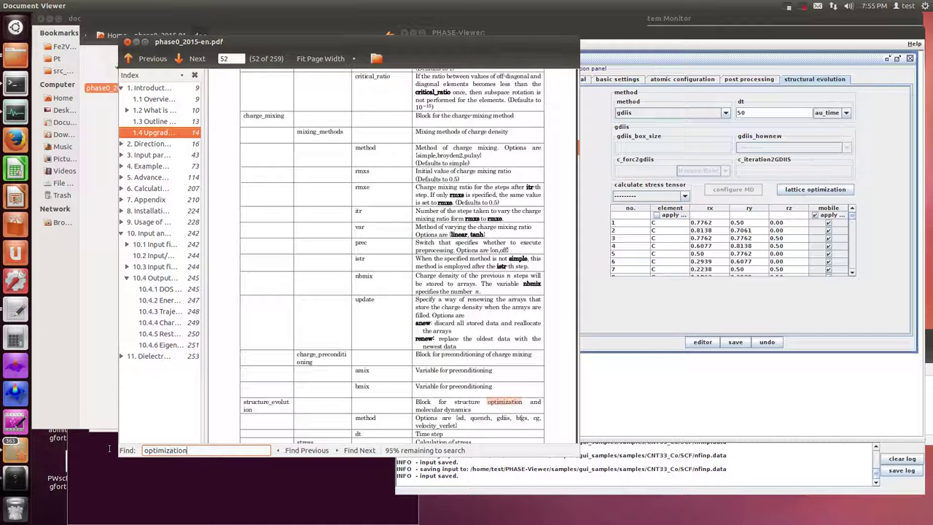
key(Return)
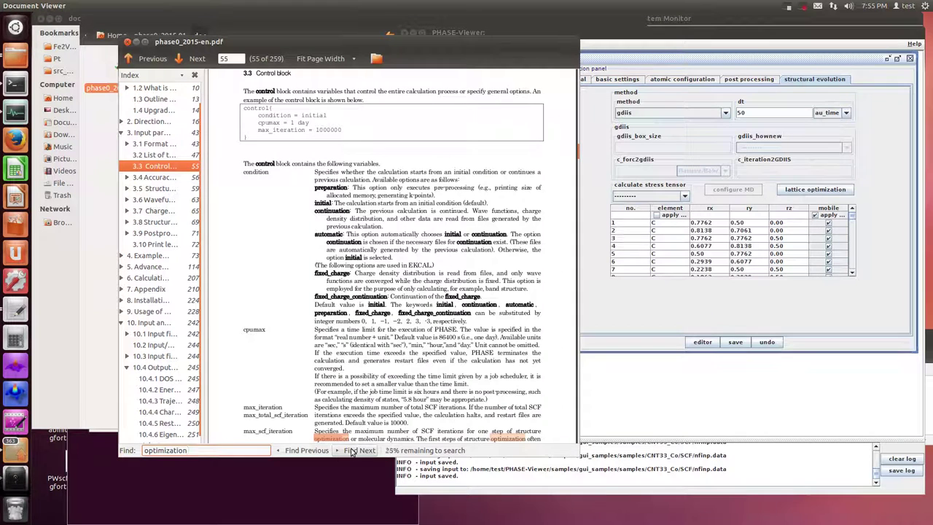
key(Escape)
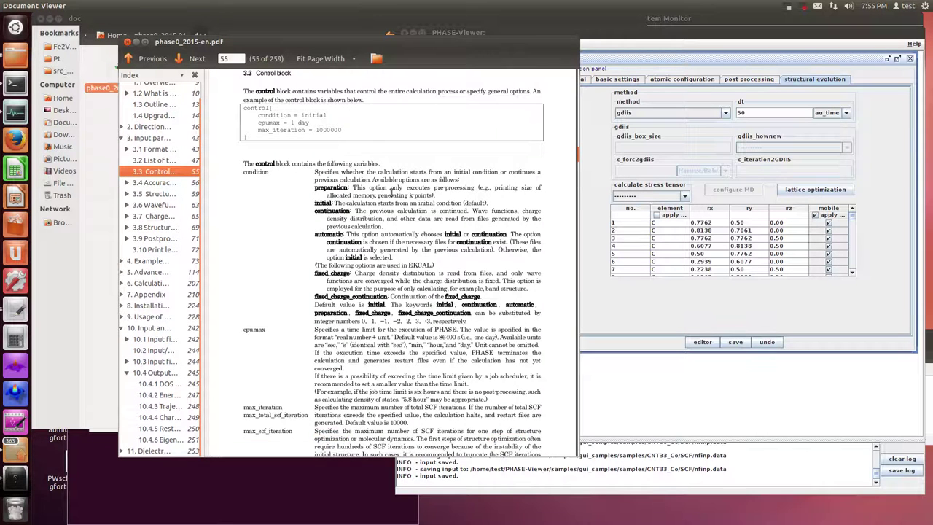
scroll(392, 194, down, 10)
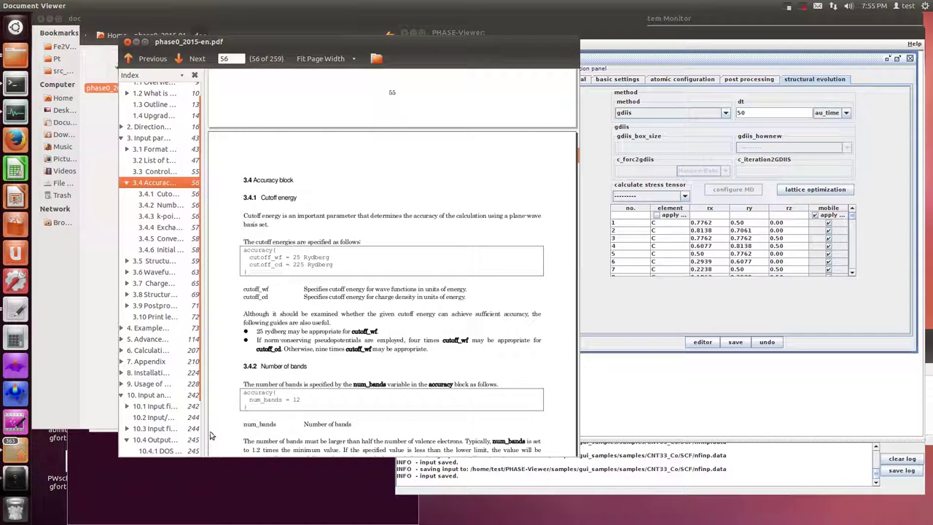
Search the English manual for "structure optimization" and read the structure_evolution section on relaxation methods, dt and the gdiis block
key(ctrl+f)
key(Home)
text(structure)
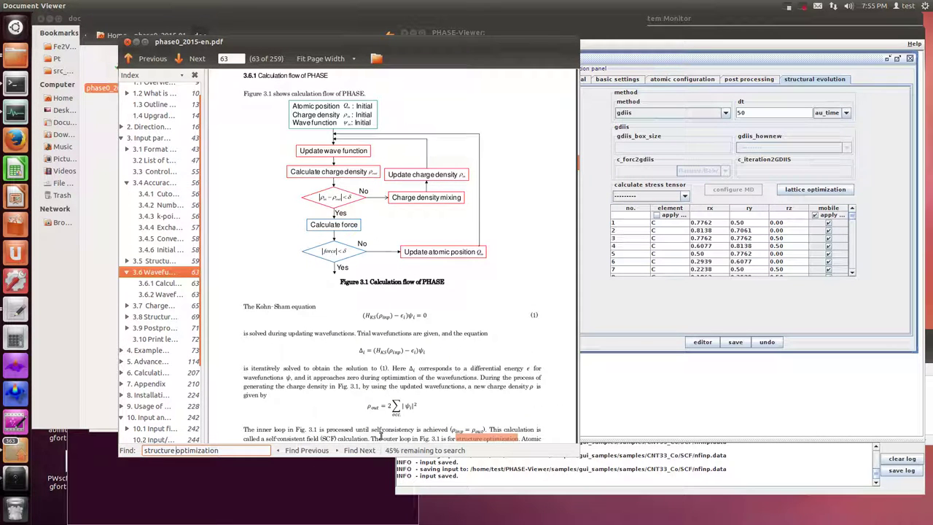
click(356, 450)
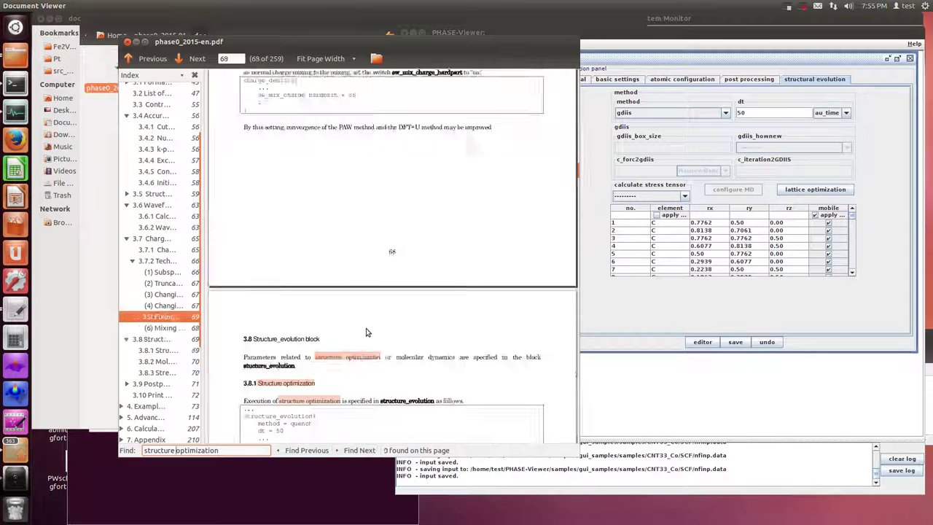
scroll(352, 360, down, 3)
key(Escape)
drag(315, 112, 323, 138)
click(237, 142)
click(324, 137)
scroll(390, 197, down, 2)
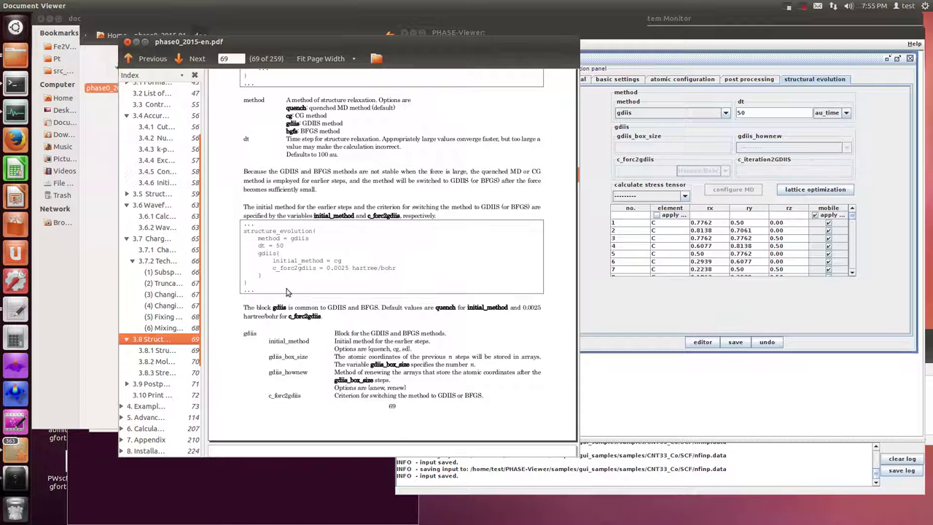
Open the Japanese manual phase0_2015-ja.pdf and arrange it beside the English manual
drag(233, 44, 159, 122)
double_click(196, 68)
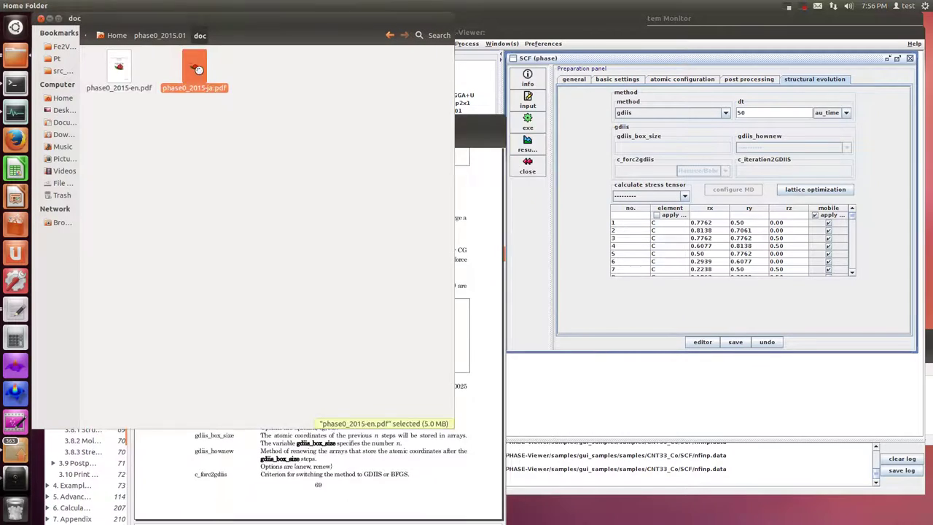
drag(264, 98, 662, 99)
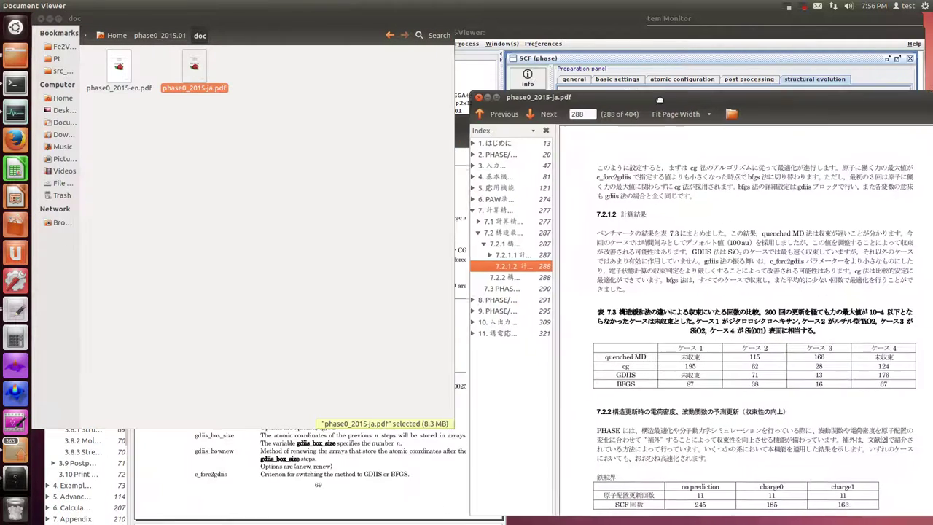
click(336, 452)
Search the Japanese manual for "structure optimization" and skim the pages around the current position
key(ctrl+f)
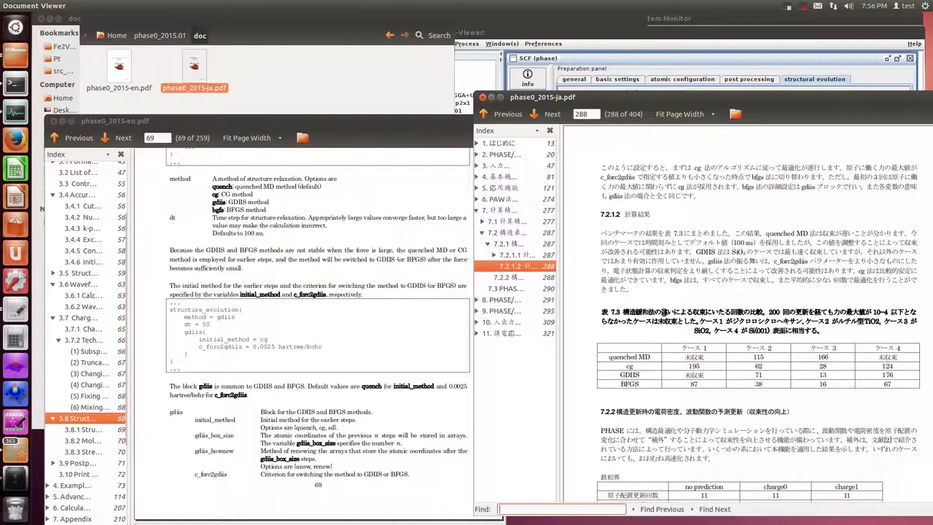
text(srcut)
text(ure optimization)
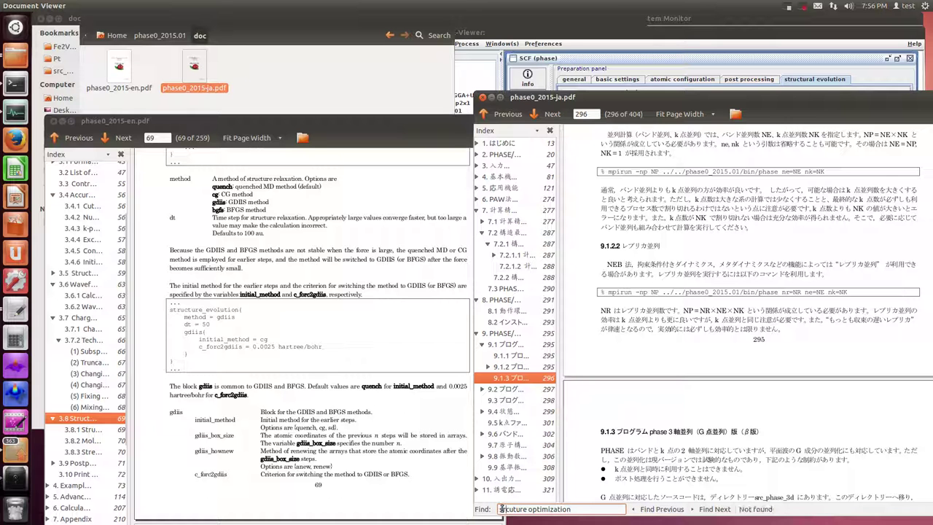
text(ru)
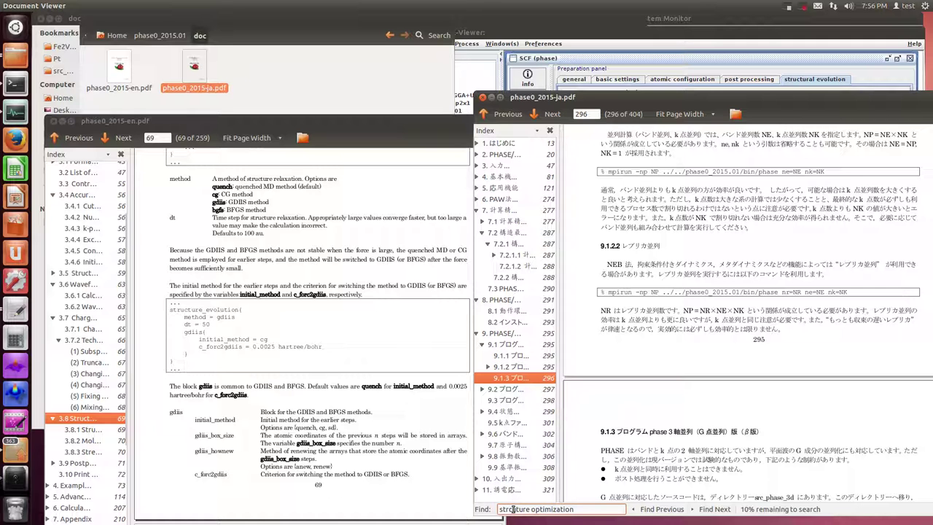
key(BackSpace)
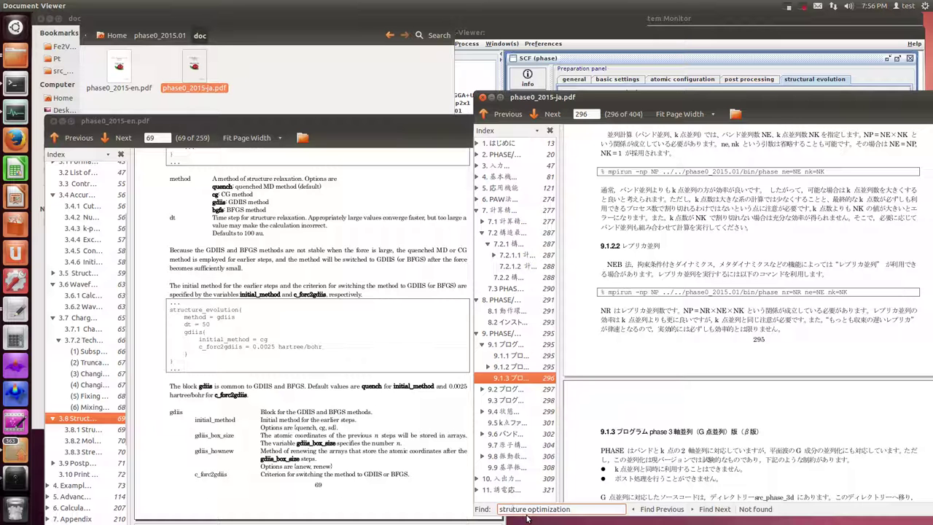
text(c)
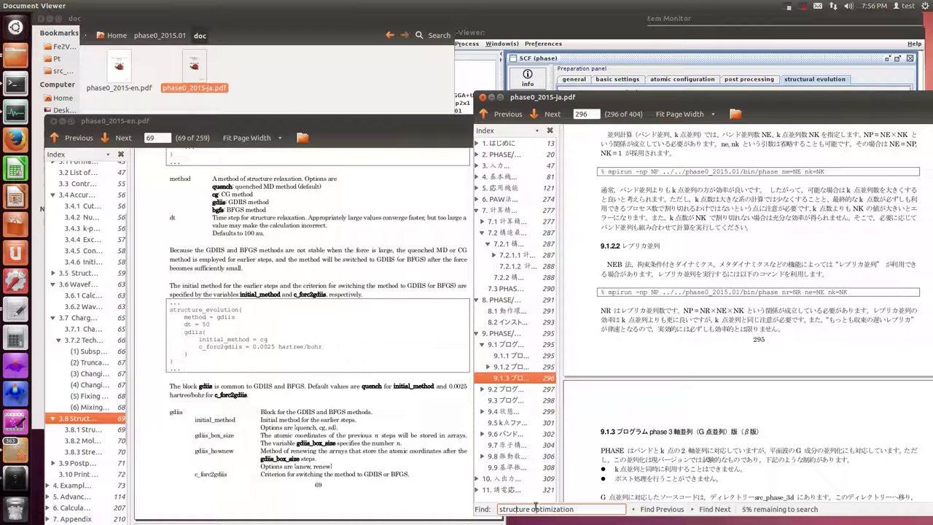
click(532, 509)
key(BackSpace)
key(BackSpace)
key(BackSpace)
key(BackSpace)
key(BackSpace)
key(BackSpace)
key(BackSpace)
text(ucture)
key(Escape)
scroll(707, 362, down, 5)
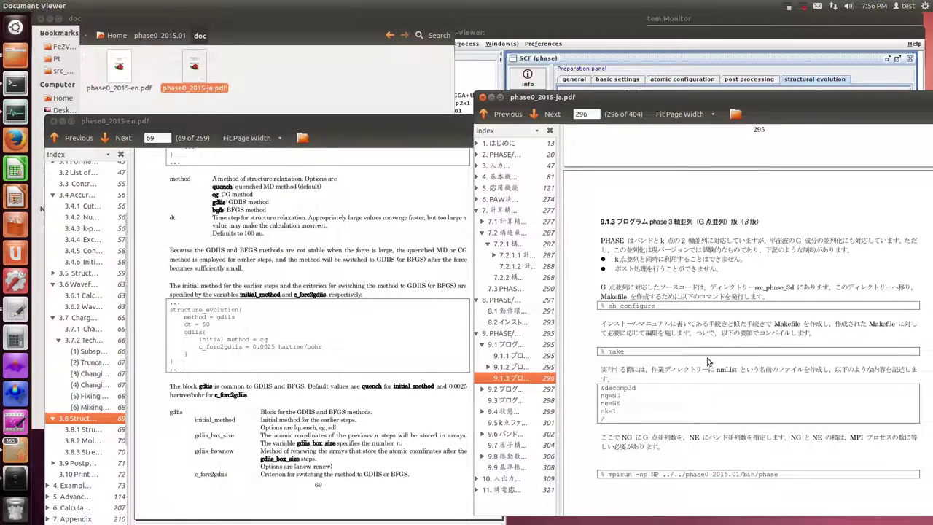
scroll(707, 362, up, 20)
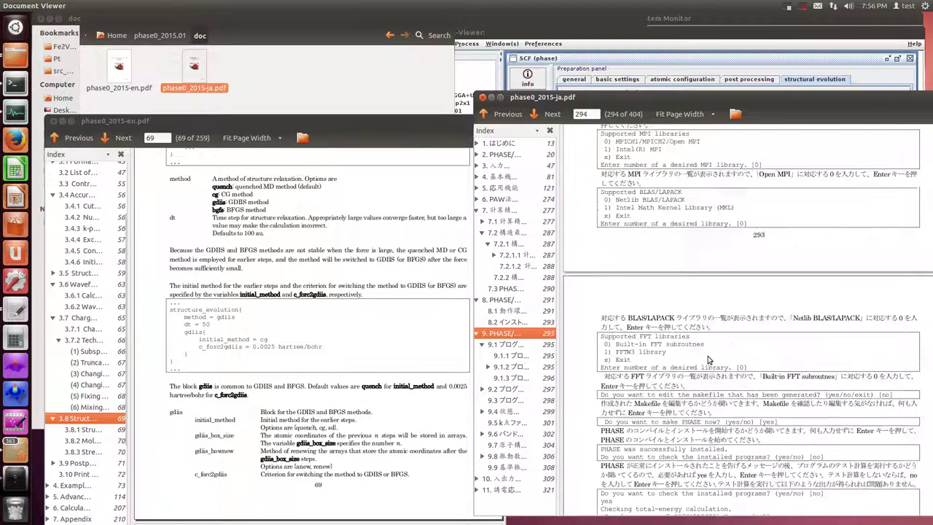
key(ctrl+f)
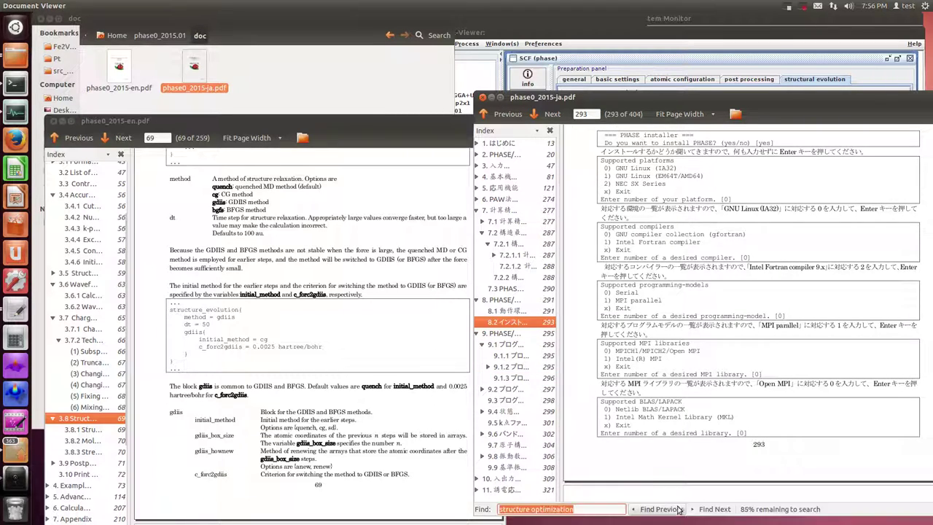
Reposition the Japanese manual, go to its page 70 and skim the convergence and wavefunction solver sections
drag(766, 96, 649, 76)
key(alt+Tab)
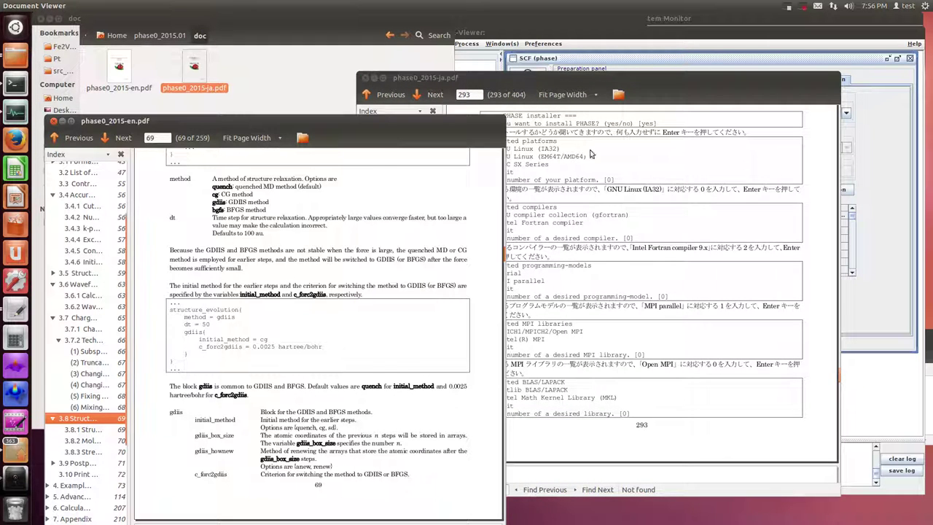
key(alt+Tab)
text(6)
key(BackSpace)
text(70)
key(Return)
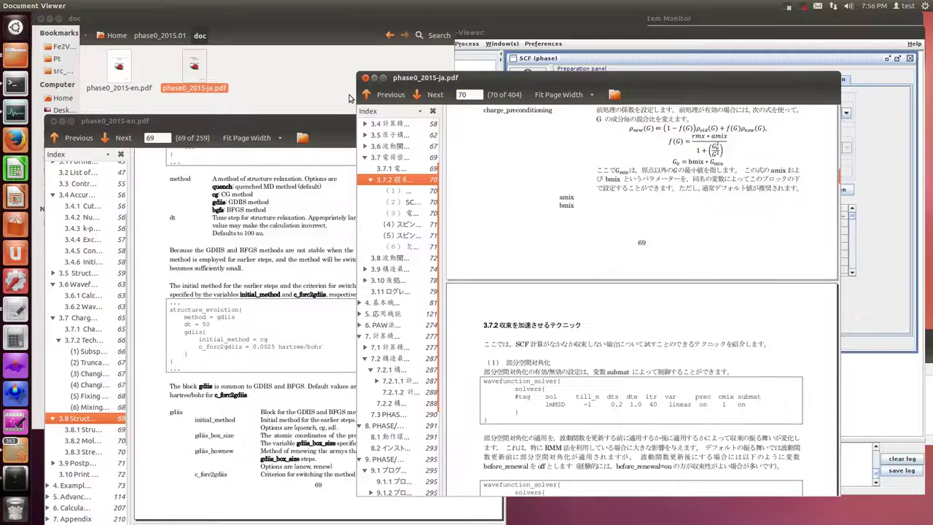
scroll(612, 342, down, 20)
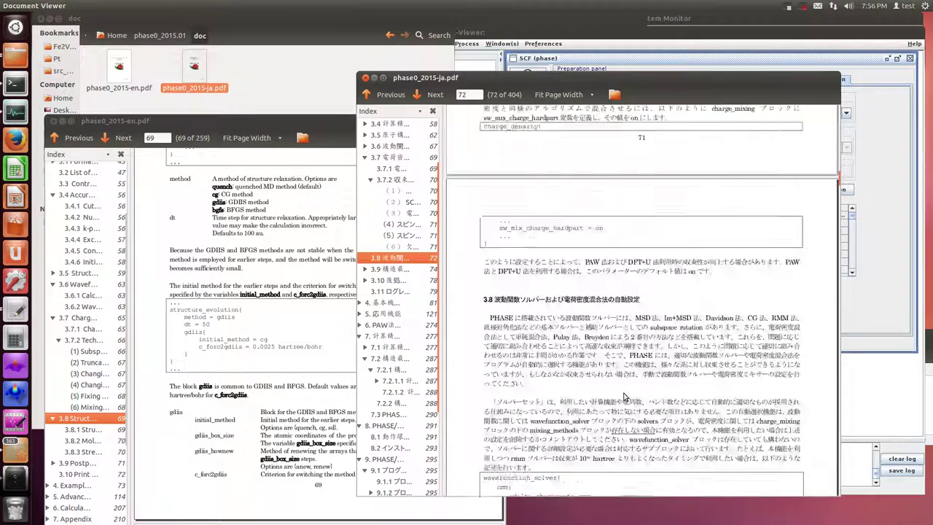
Search the Japanese manual for "optimi" and skim the pages it leads to
key(ctrl+f)
text(optimiz)
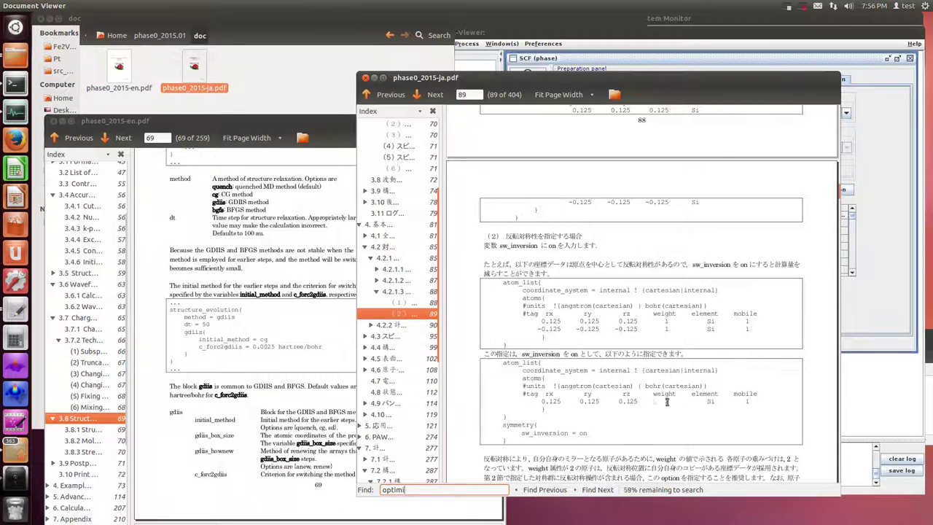
scroll(653, 368, down, 15)
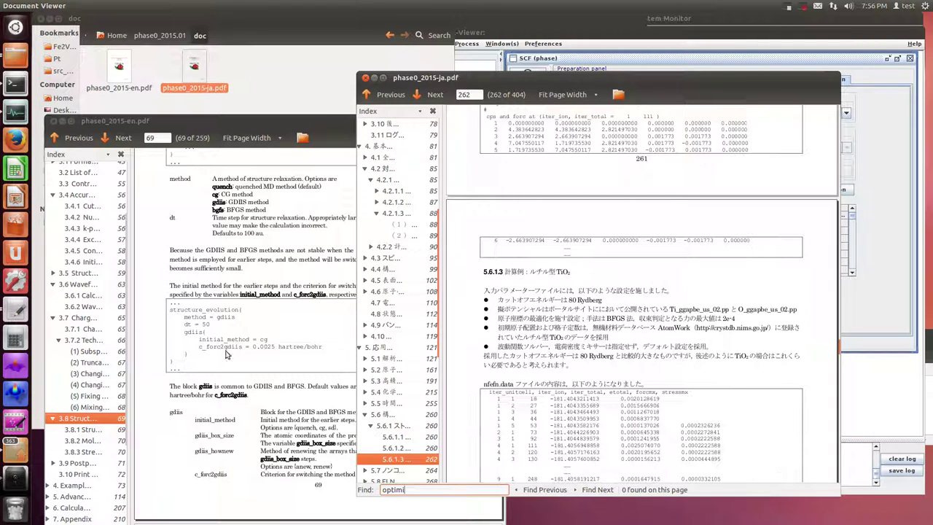
Copy "c_forc2gdiis =" from the English manual's example and search the Japanese manual for it, up to the Structure_evolution section 3.9
click(226, 354)
drag(197, 348, 252, 348)
key(ctrl+c)
click(623, 258)
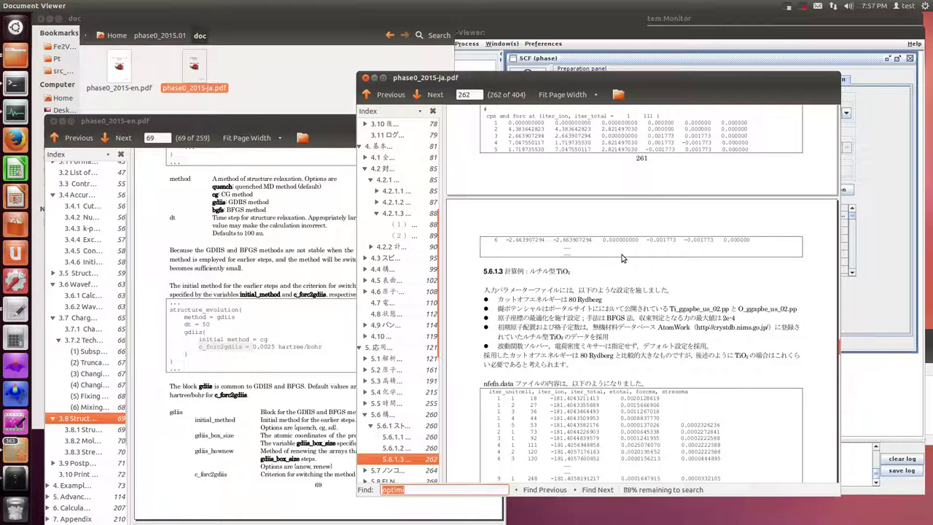
key(ctrl+v)
click(592, 489)
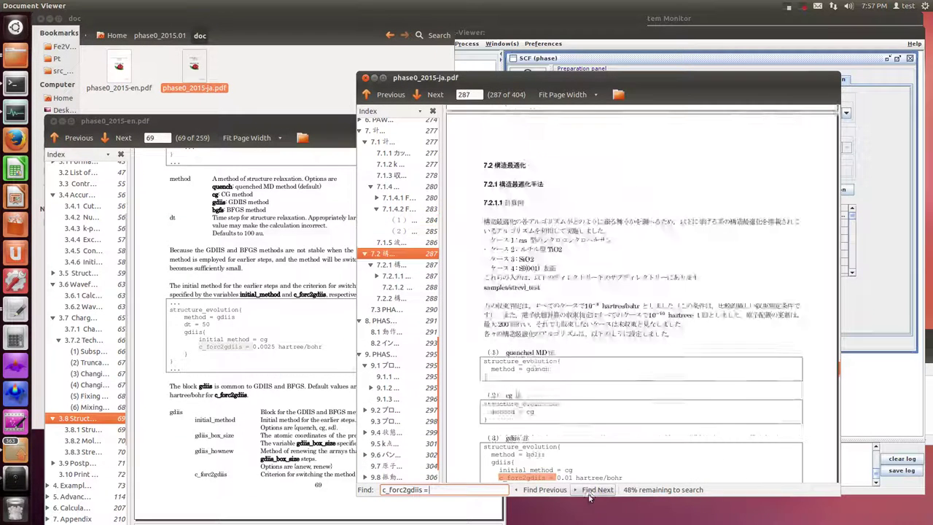
click(592, 490)
scroll(563, 379, up, 10)
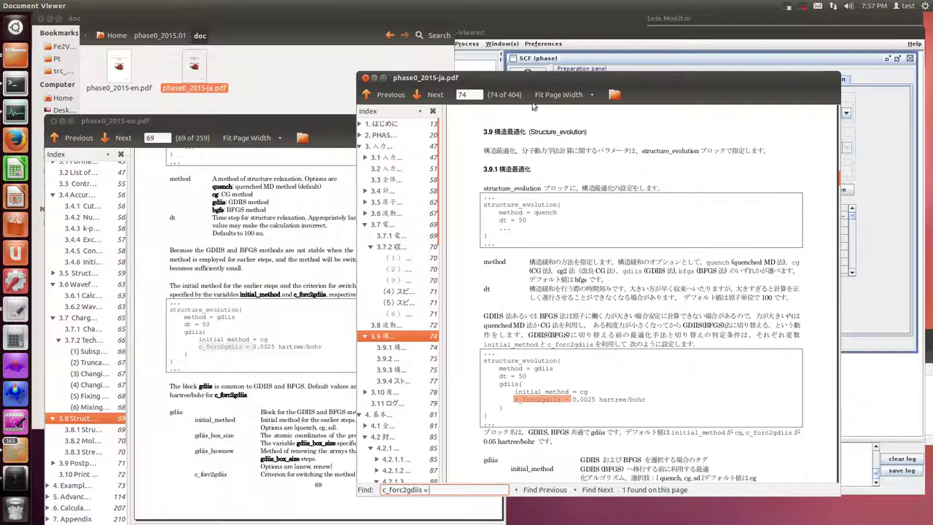
key(Escape)
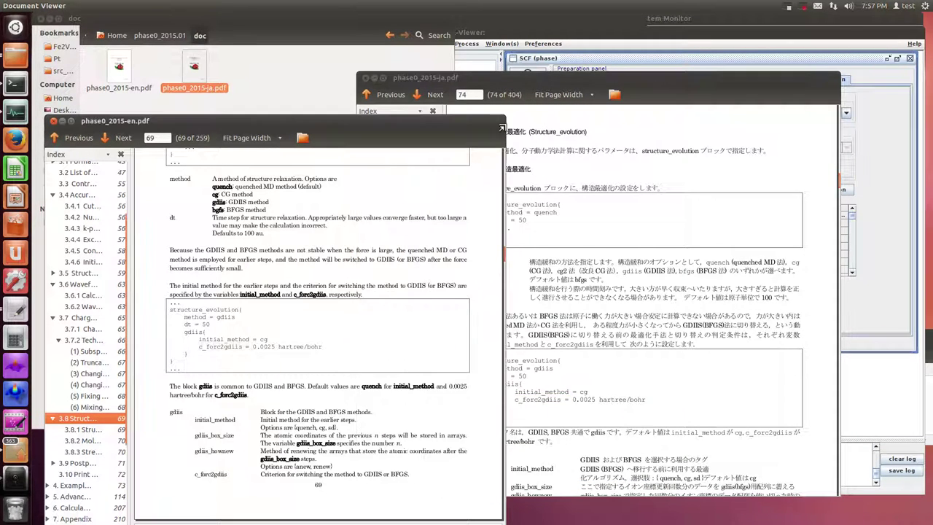
Copy the gdiis block lines with initial_method and c_forc2gdiis from the structure_evolution example in the Japanese manual
drag(554, 80, 634, 115)
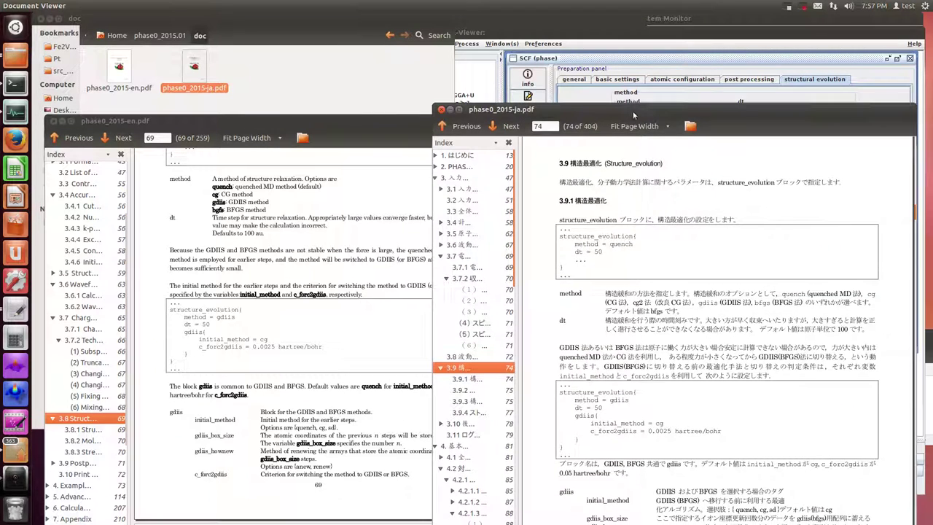
click(300, 437)
click(668, 399)
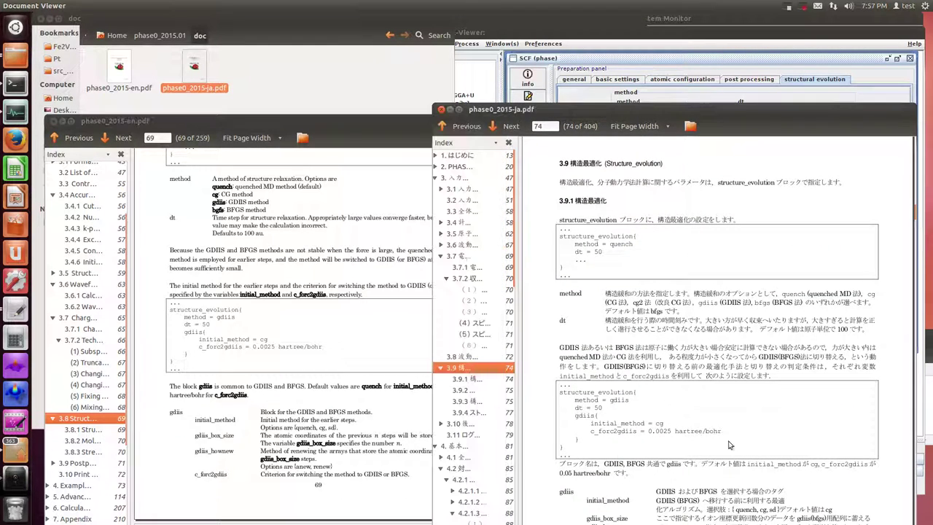
drag(733, 438, 537, 419)
right_click(596, 418)
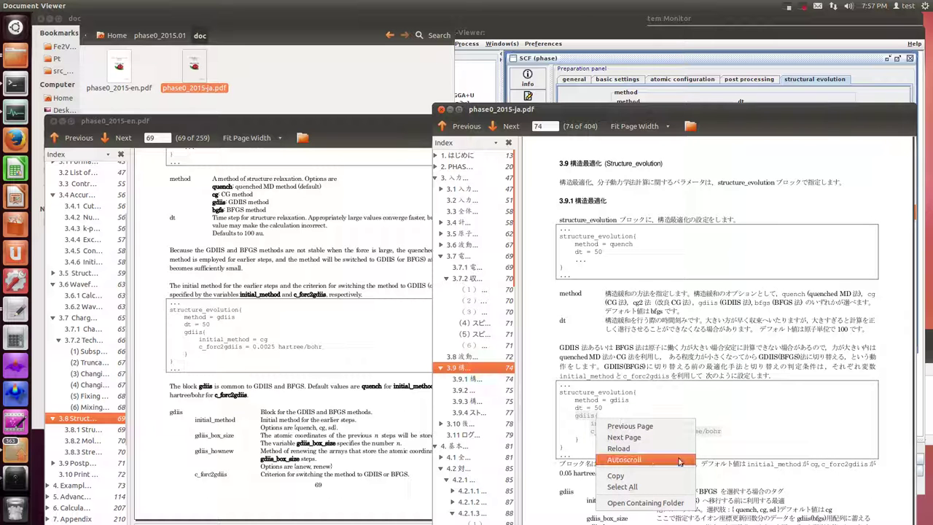
click(612, 477)
Move the English manual and the file manager aside to uncover nfinp.data in the text editor, keeping the manual's gdiis example at hand
drag(195, 133, 508, 141)
drag(196, 20, 239, 271)
click(88, 268)
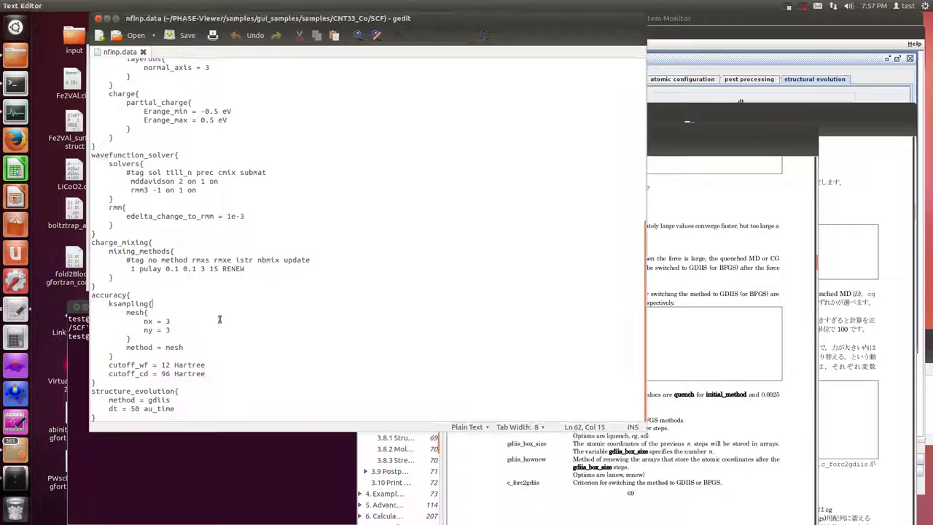
click(778, 381)
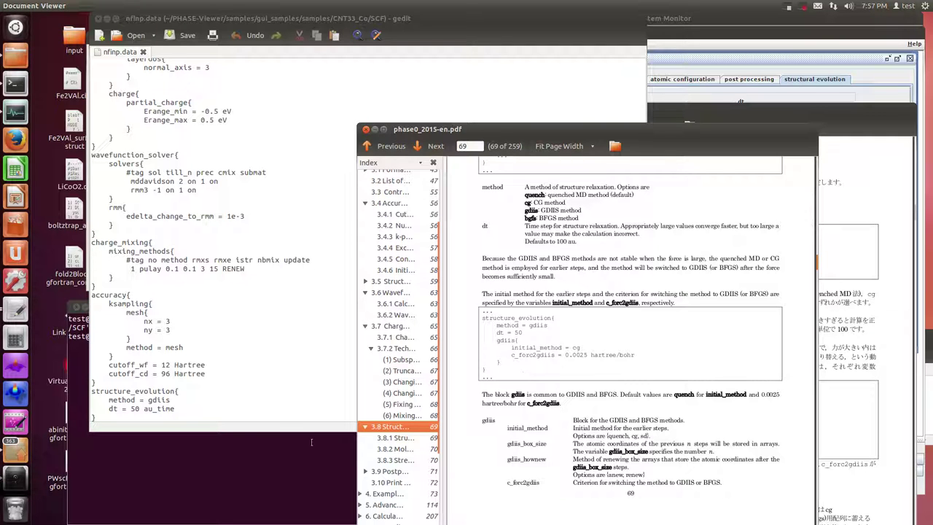
In structure_evolution of nfinp.data, remove au_time after dt = 50, insert gdiis{ with initial_method = cg and c_forc2gdiis = 0.0025 hartree/bohr, and save
click(195, 409)
key(BackSpace)
key(BackSpace)
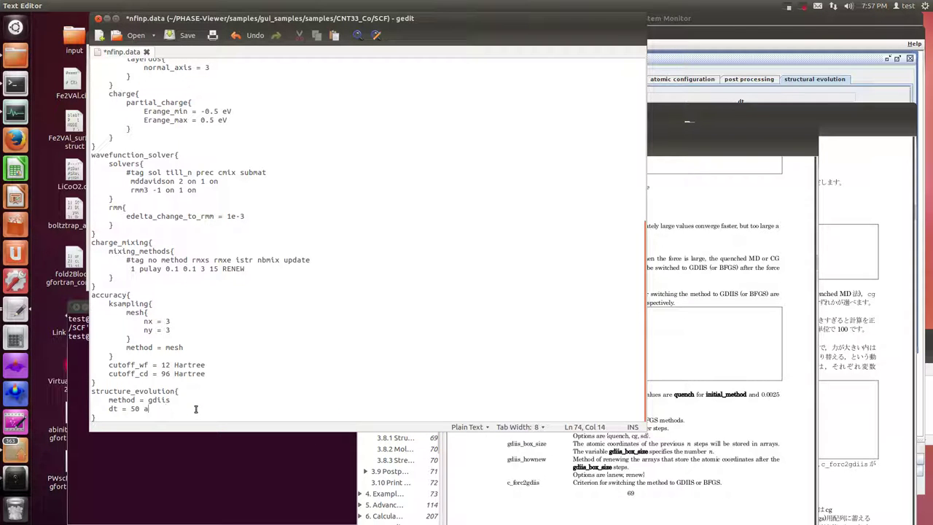
text(gdiis{ initial_method = cg c_forc2gdiis = 0.0025 hartree/bohr)
key(ctrl+s)
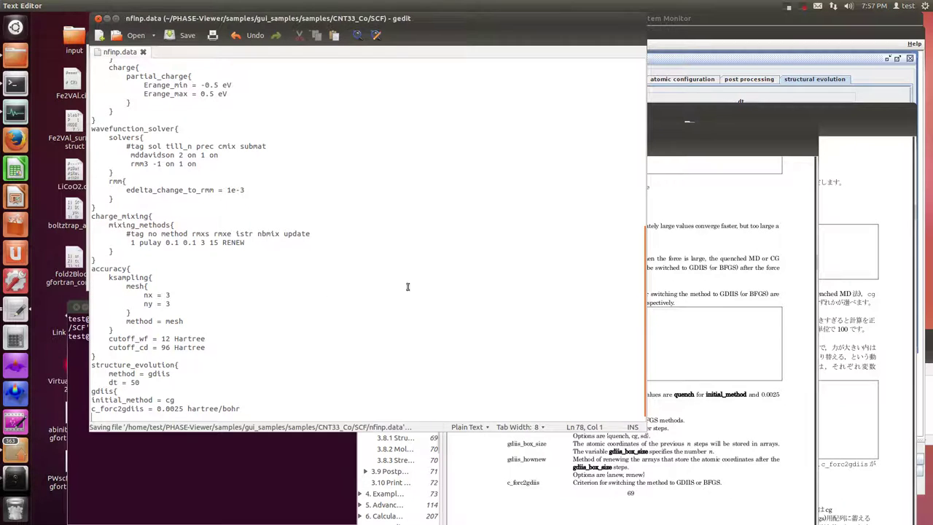
Indent the gdiis block lines in nfinp.data like the manual's example and add the closing braces
click(715, 315)
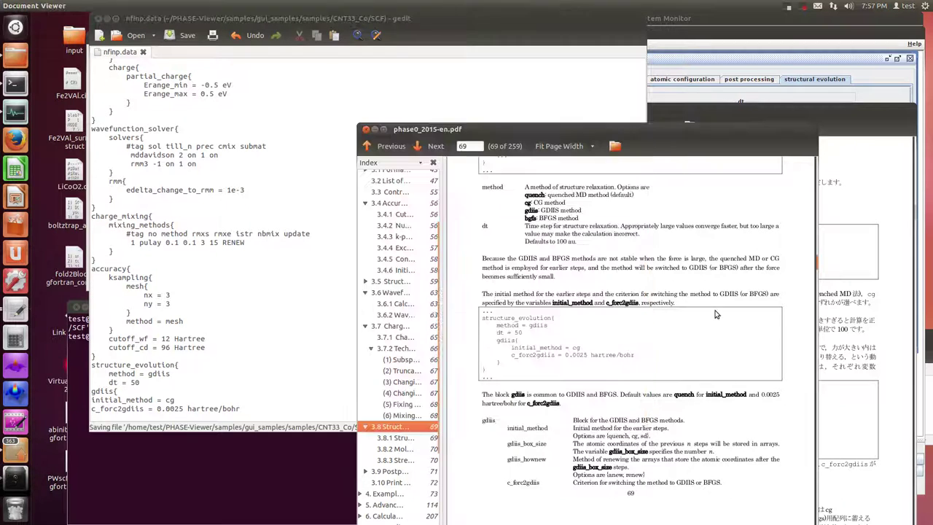
click(94, 391)
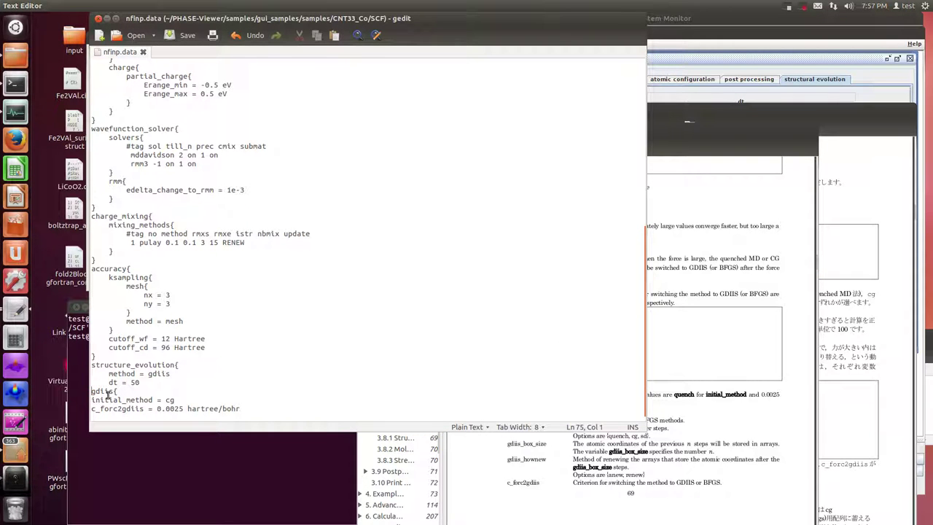
key(Down)
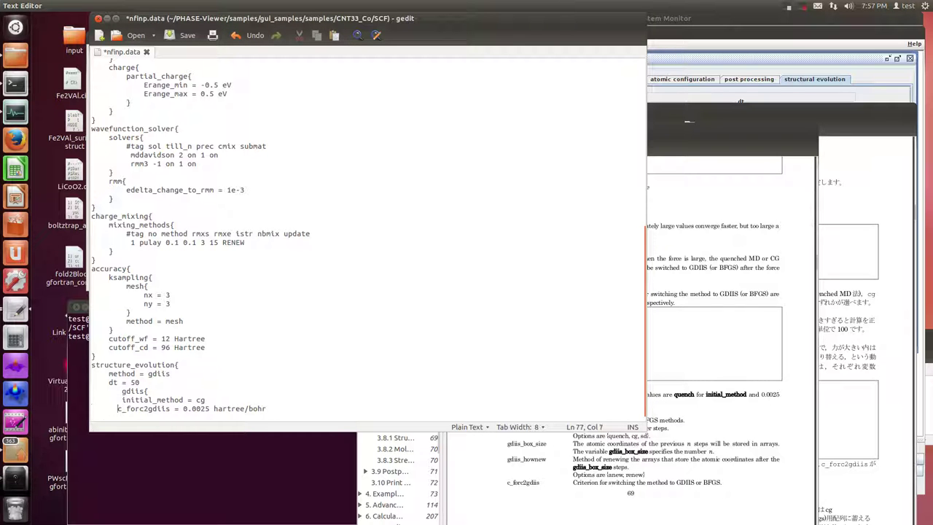
key(Up)
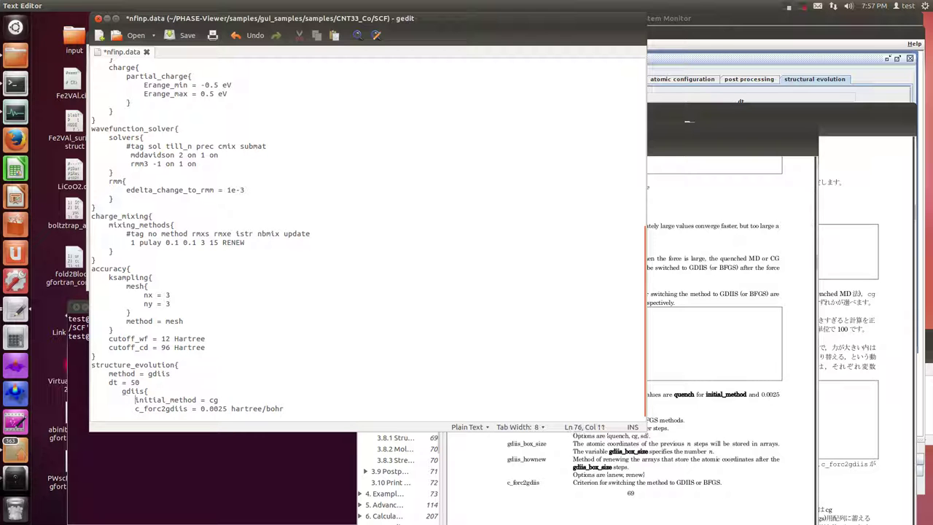
key(Down)
key(Down)
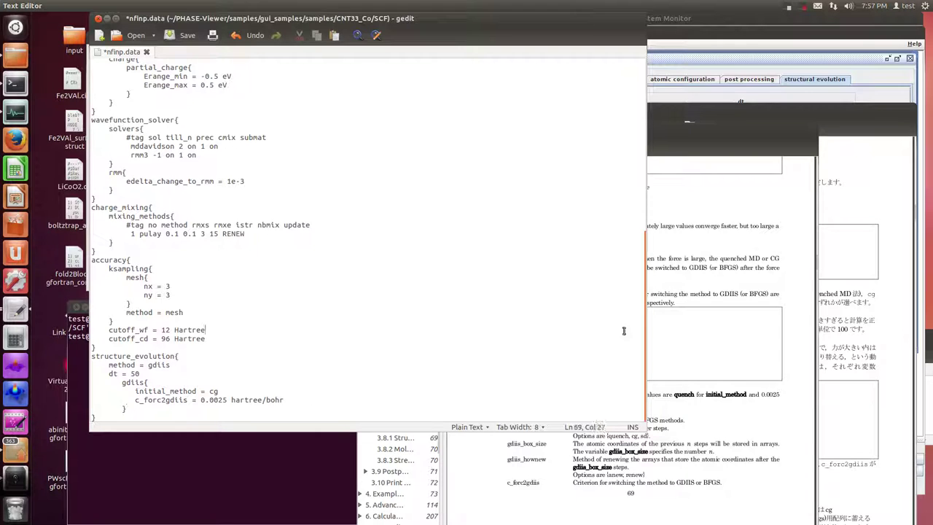
Reduce the indentation of the gdiis block so gdiis lines up with dt and its contents sit one level deeper, and save nfinp.data
click(659, 331)
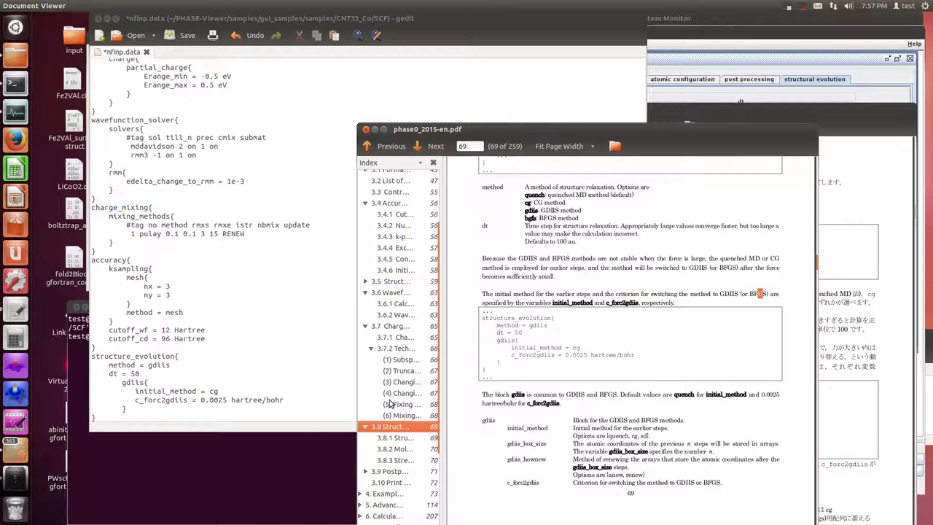
click(187, 406)
key(BackSpace)
key(BackSpace)
key(BackSpace)
key(Down)
key(BackSpace)
key(BackSpace)
key(BackSpace)
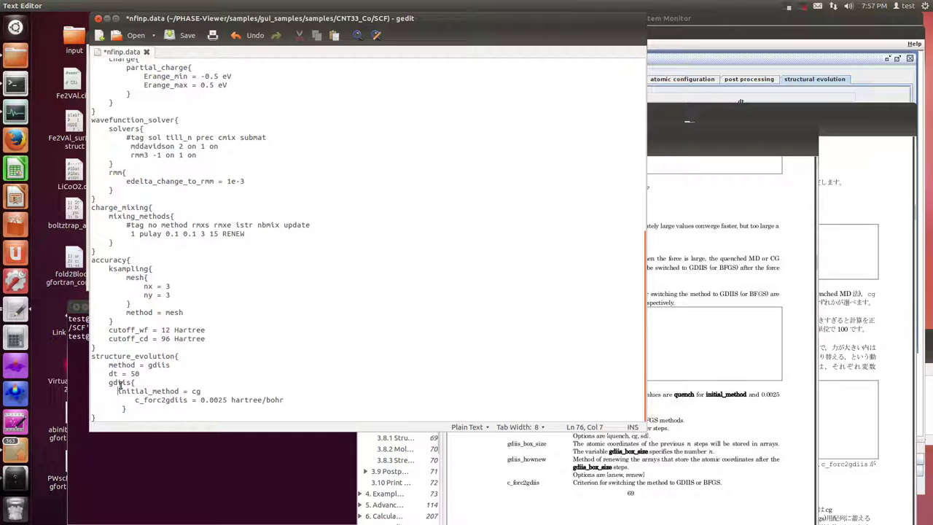
key(Down)
key(BackSpace)
key(BackSpace)
key(BackSpace)
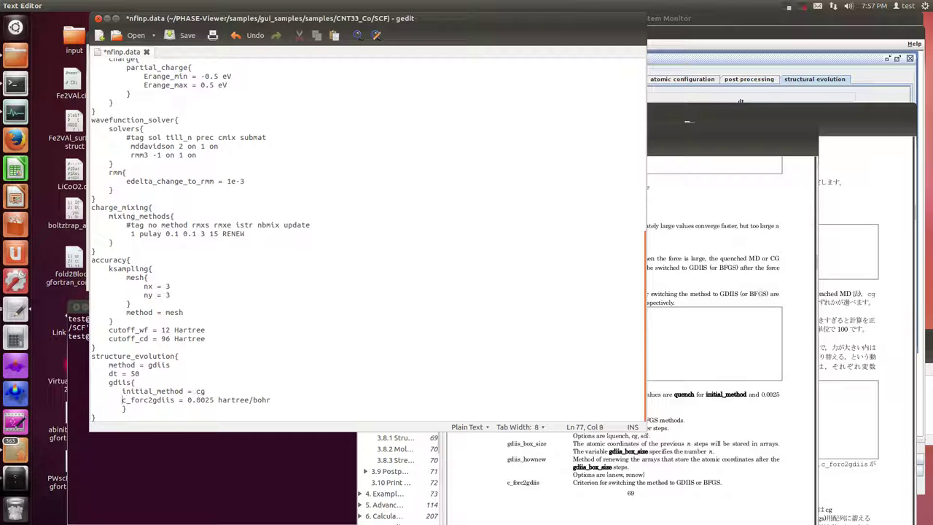
key(BackSpace)
key(ctrl+s)
Read the English manual's molecular dynamics and stress tensor sections, and the gdiis parameter list in the Japanese manual
click(719, 338)
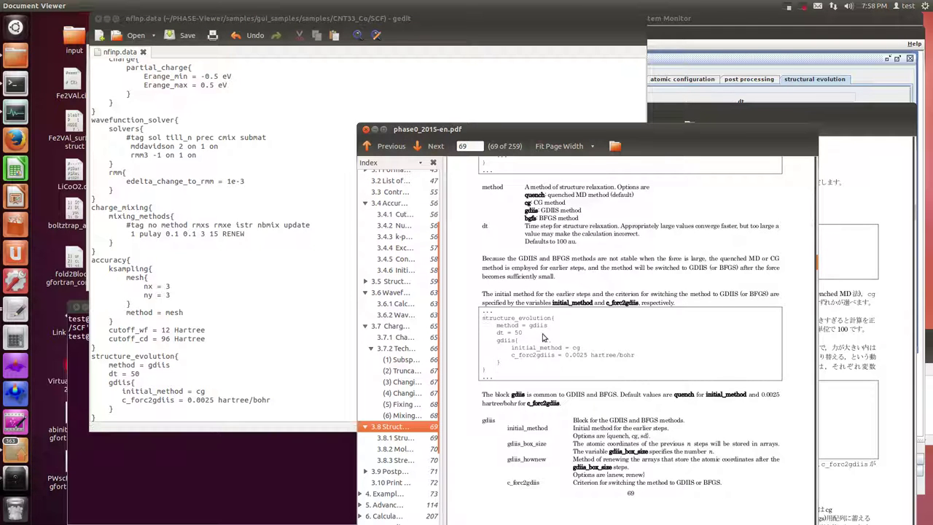
scroll(545, 339, down, 5)
scroll(587, 355, down, 4)
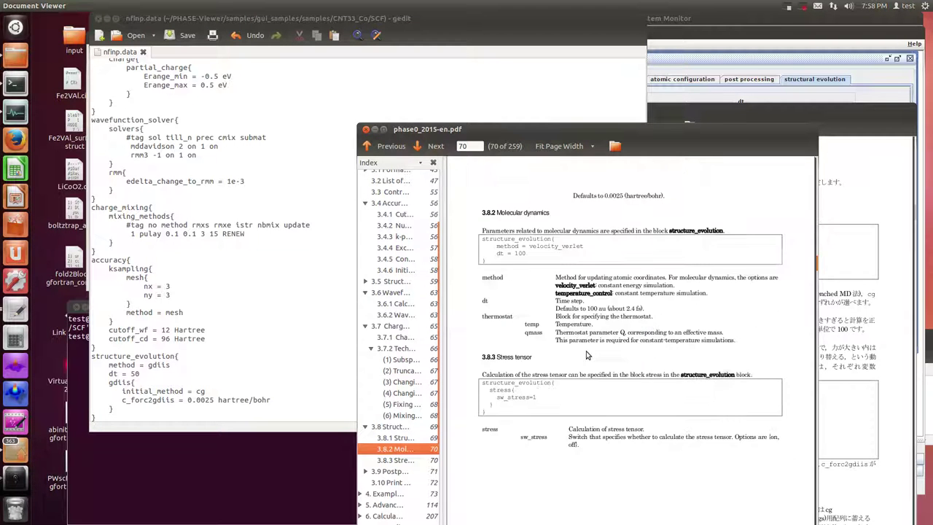
scroll(586, 352, down, 5)
click(833, 318)
scroll(833, 318, down, 5)
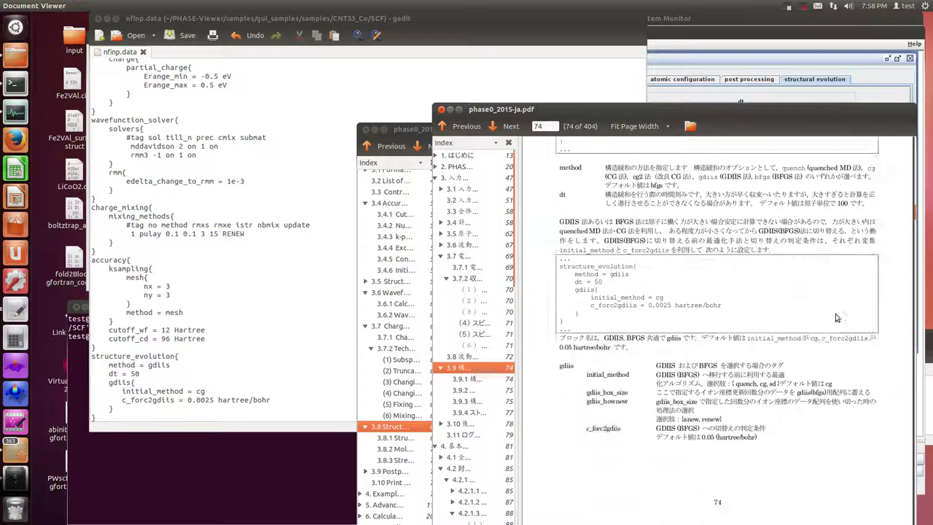
Check the manual's gdiis example once more, save nfinp.data and close the file
scroll(718, 339, down, 6)
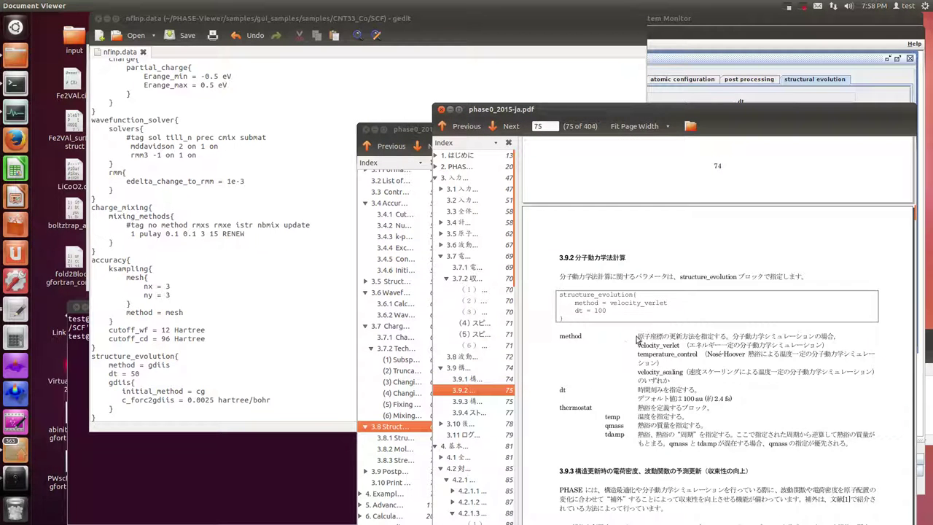
scroll(625, 344, up, 8)
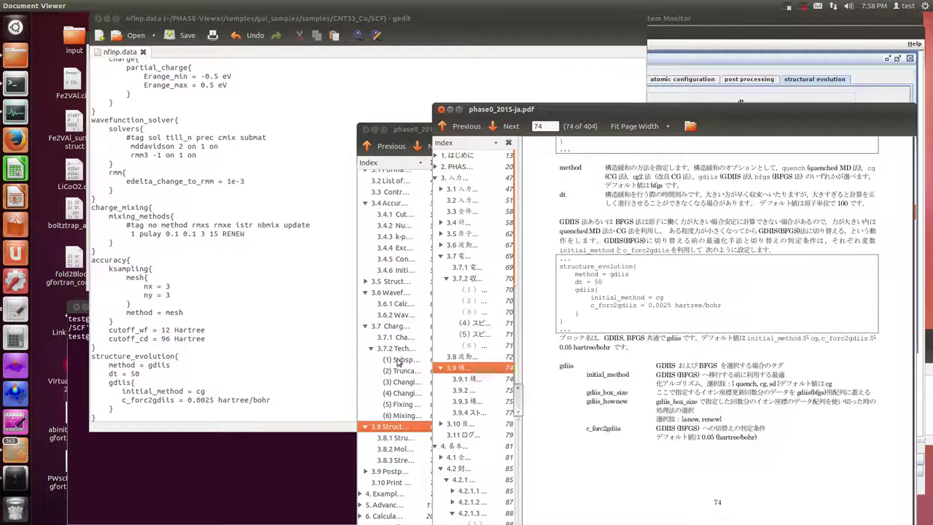
click(235, 319)
key(ctrl+s)
click(228, 383)
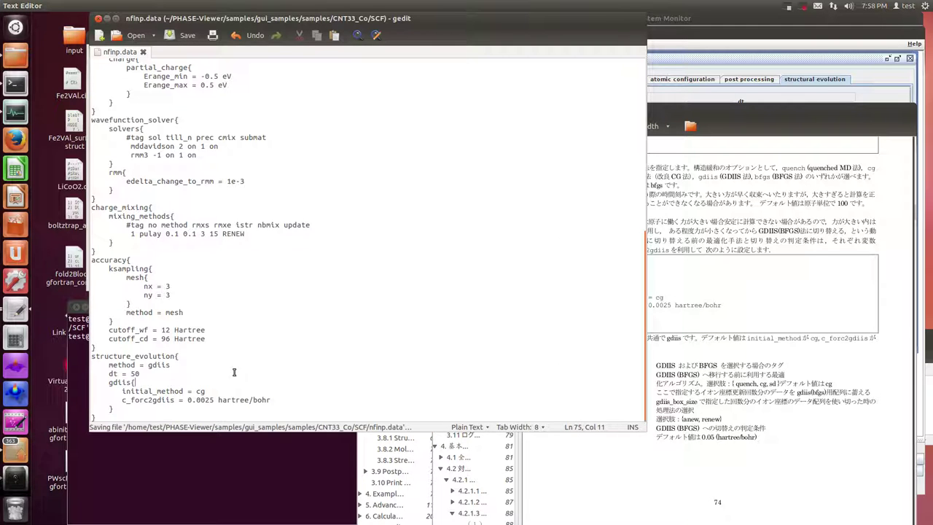
click(99, 19)
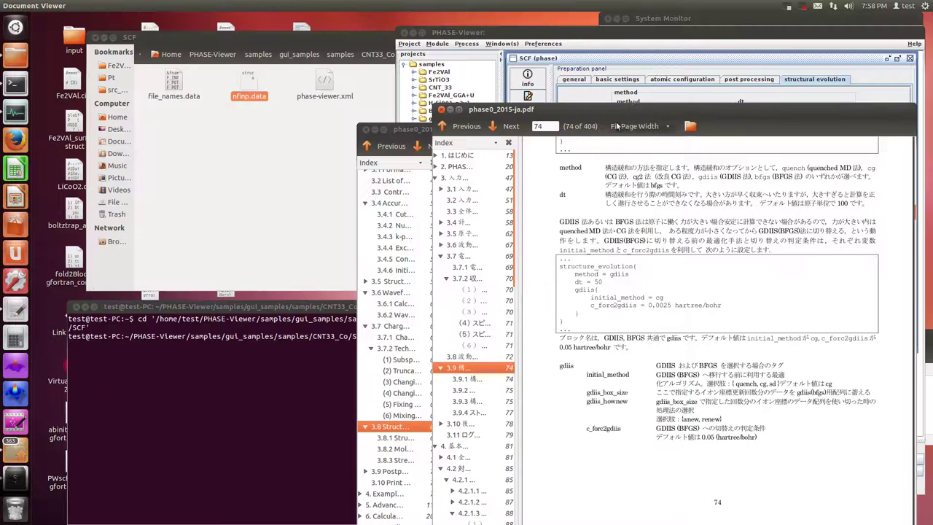
Switch to PHASE-Viewer and review the SCF project's atomic configuration and structural evolution settings
click(660, 67)
click(736, 78)
click(703, 79)
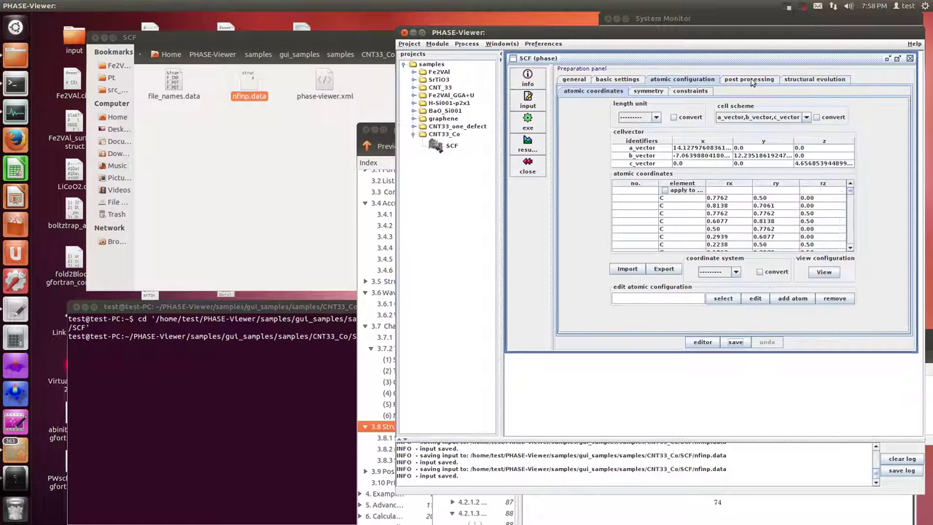
click(797, 81)
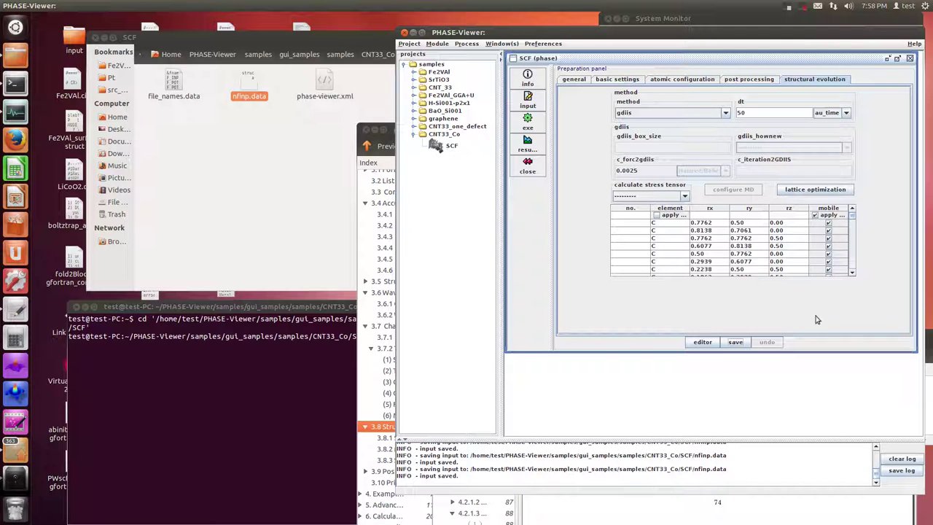
scroll(826, 248, down, 1)
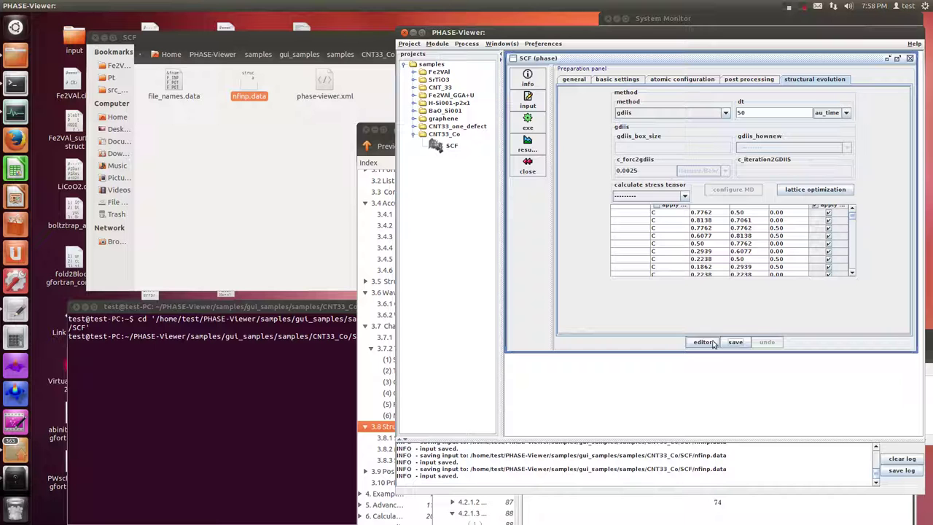
Reopen nfinp.data from the SCF folder, review it from the structure block to structure_evolution, and close it
click(275, 198)
double_click(246, 80)
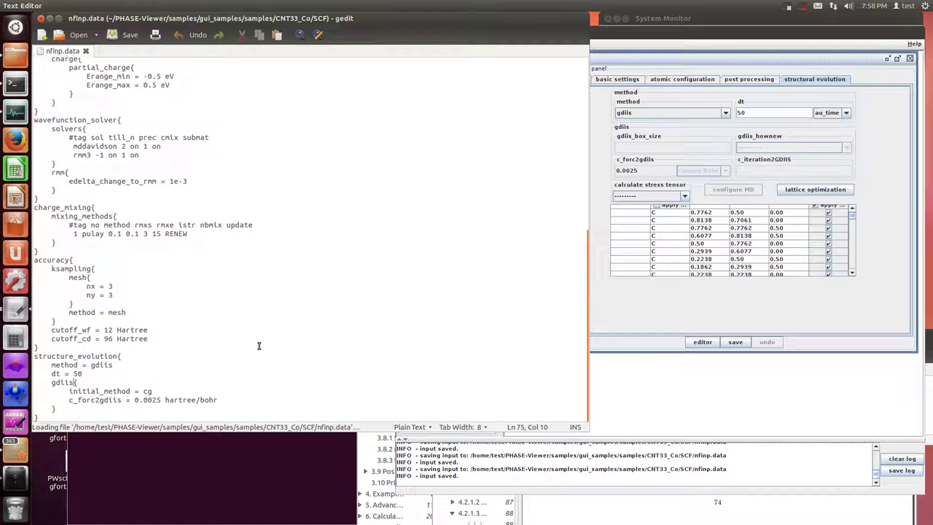
scroll(177, 361, up, 8)
scroll(177, 361, up, 5)
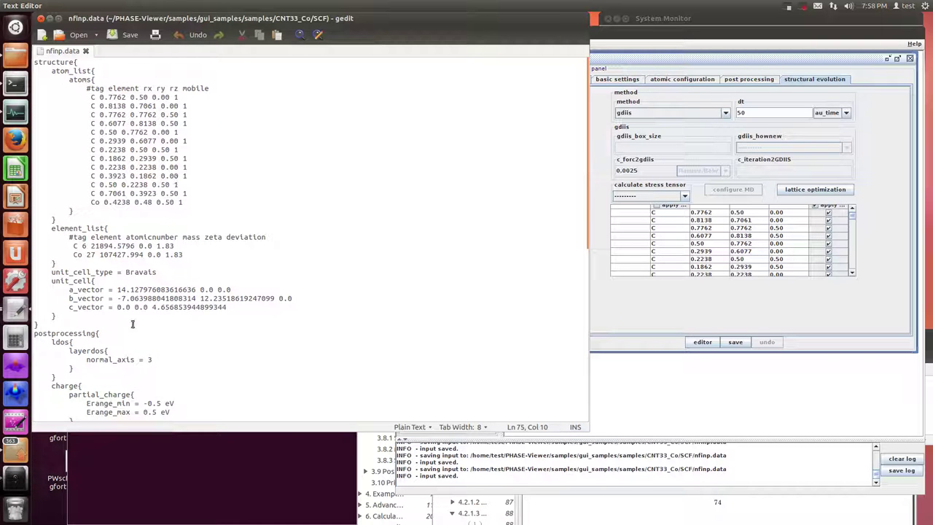
scroll(188, 248, down, 5)
scroll(188, 283, down, 8)
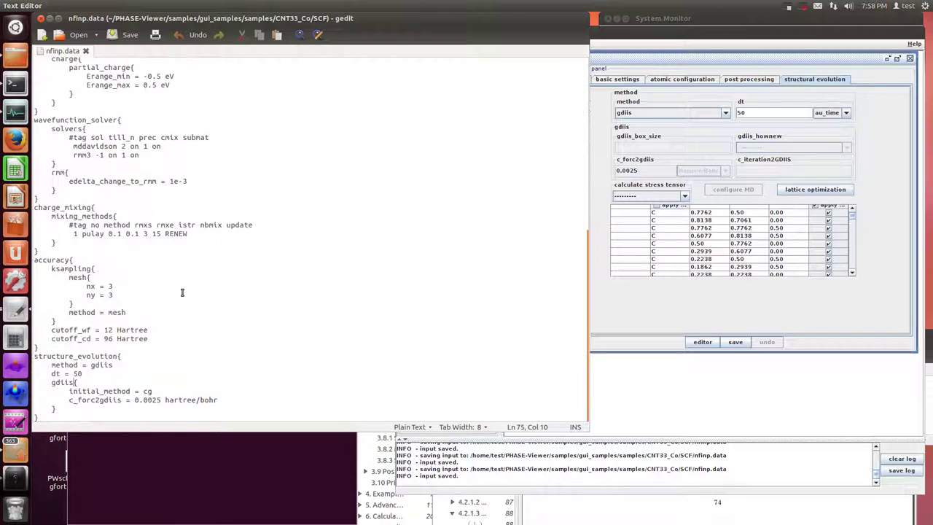
click(43, 18)
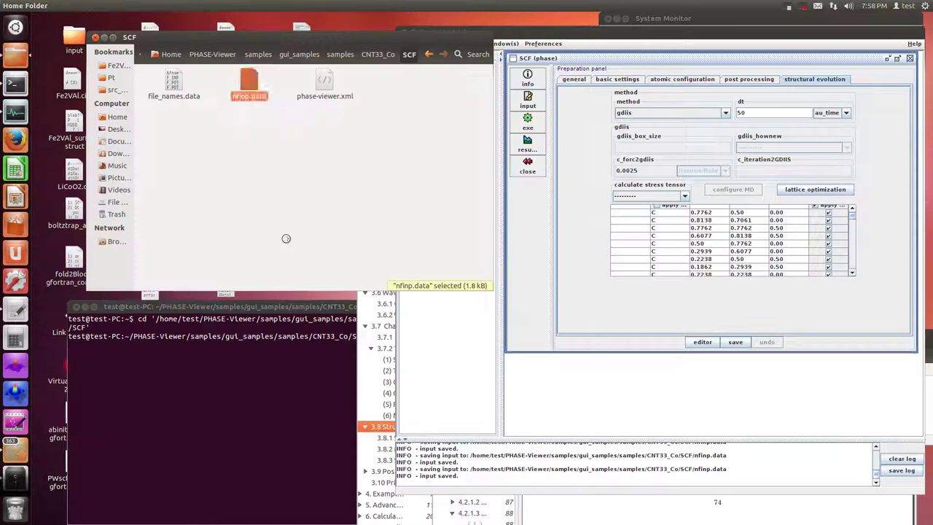